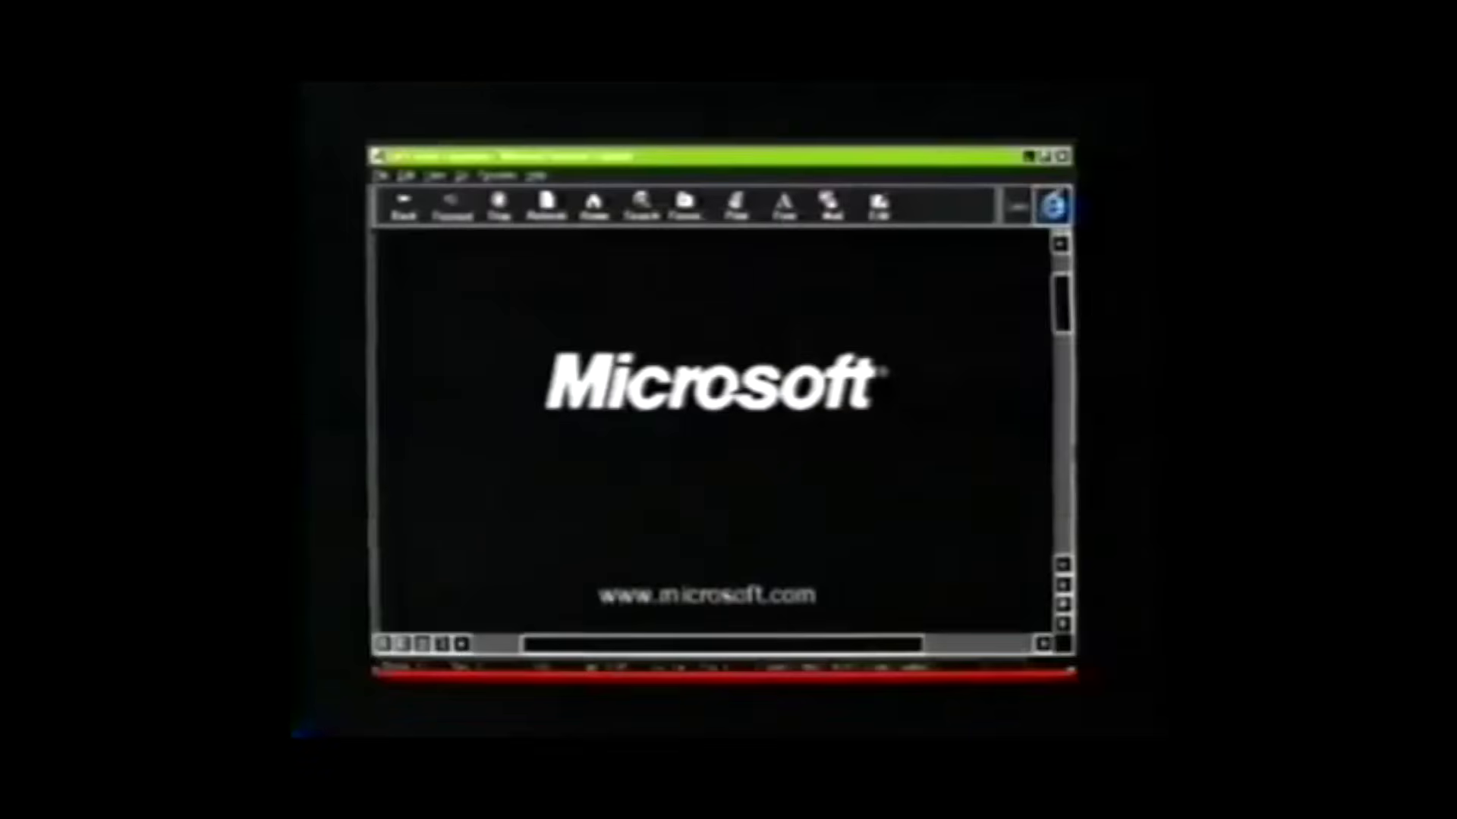
Step: Log on and run shupdate from D:\, paging through the release notes and answering y
text(****)
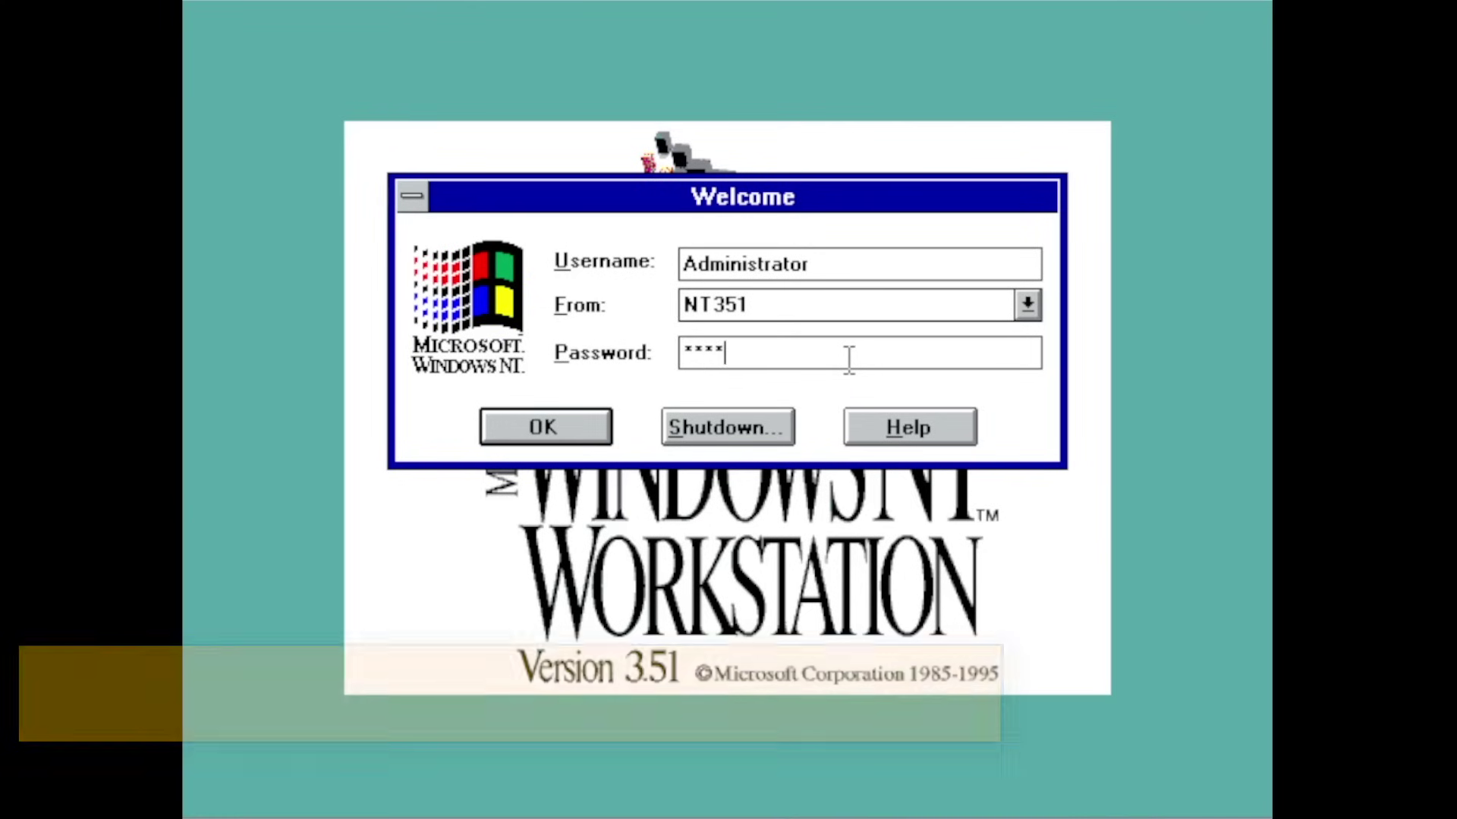
key(Return)
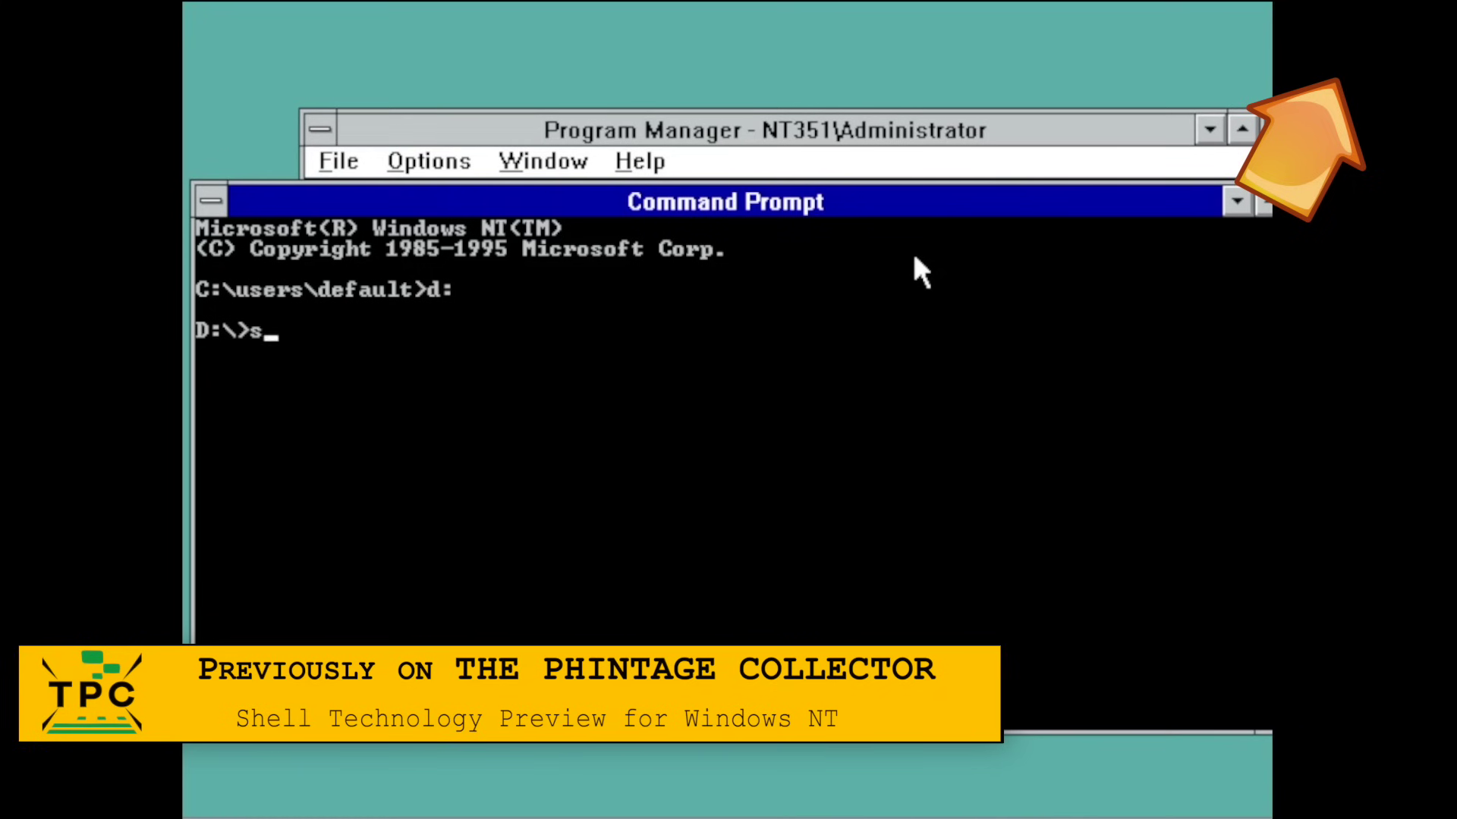
text(hupdate)
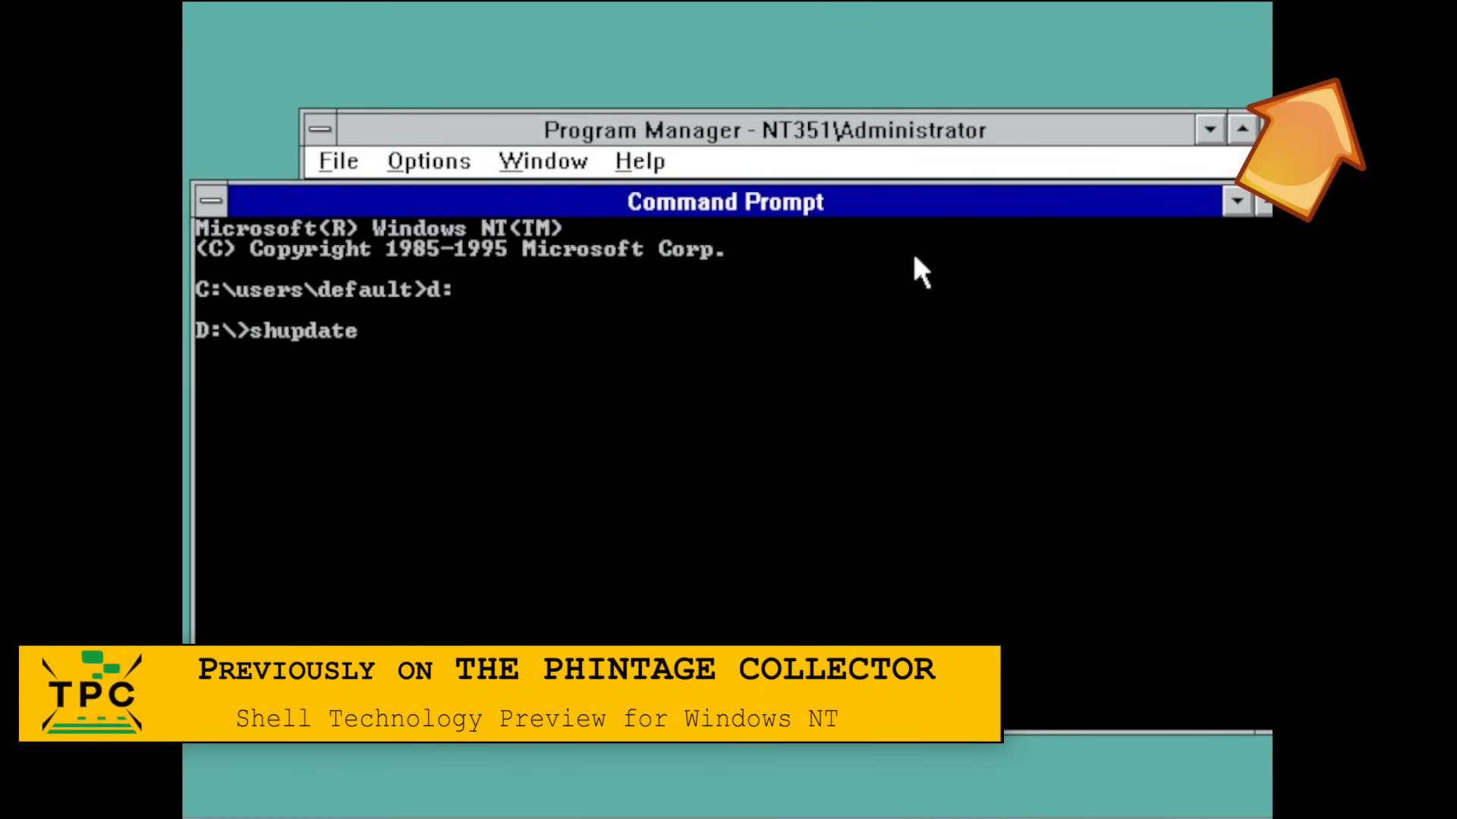
key(Return)
key(space)
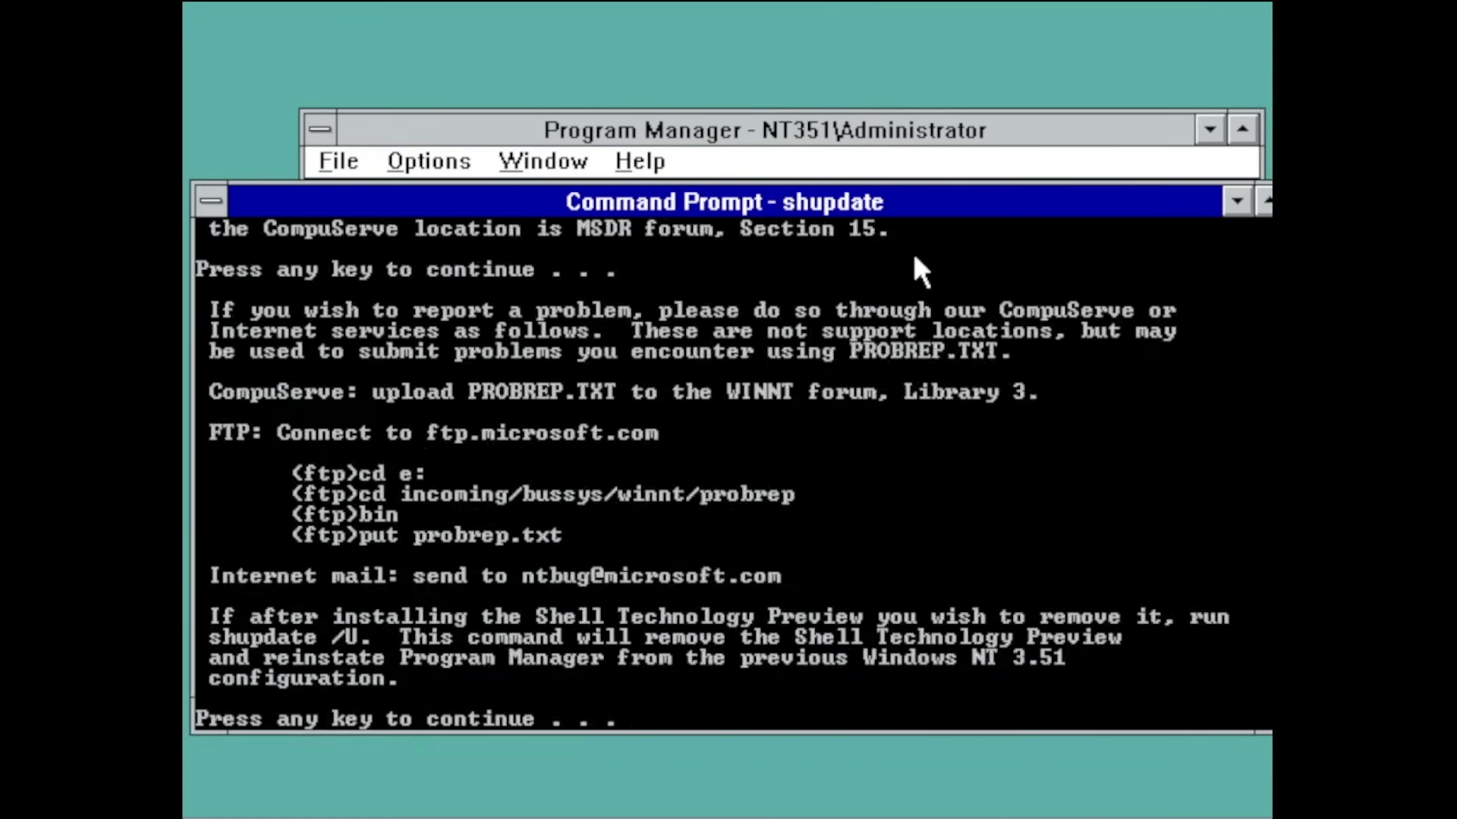
key(space)
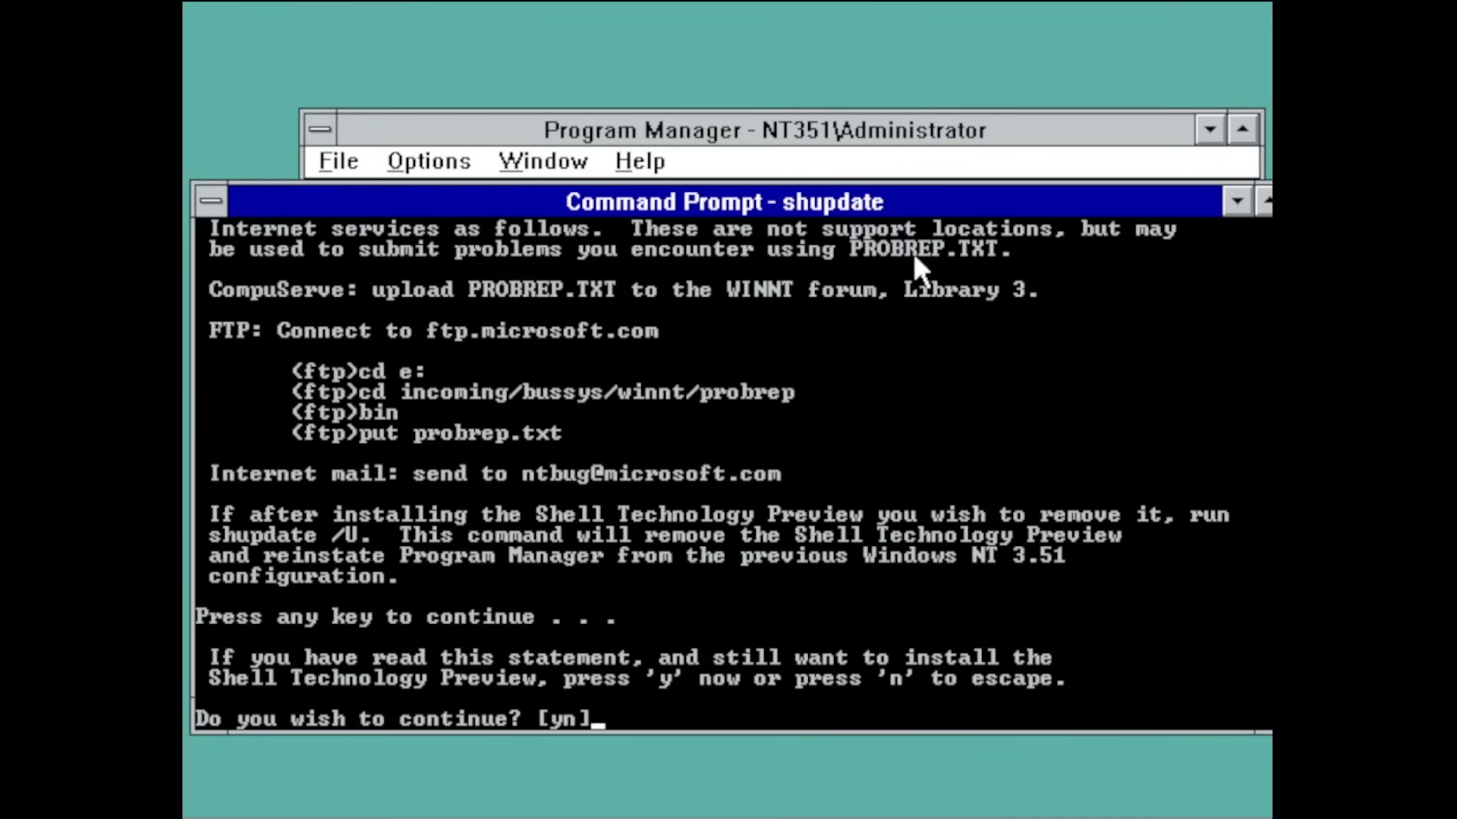
text(y)
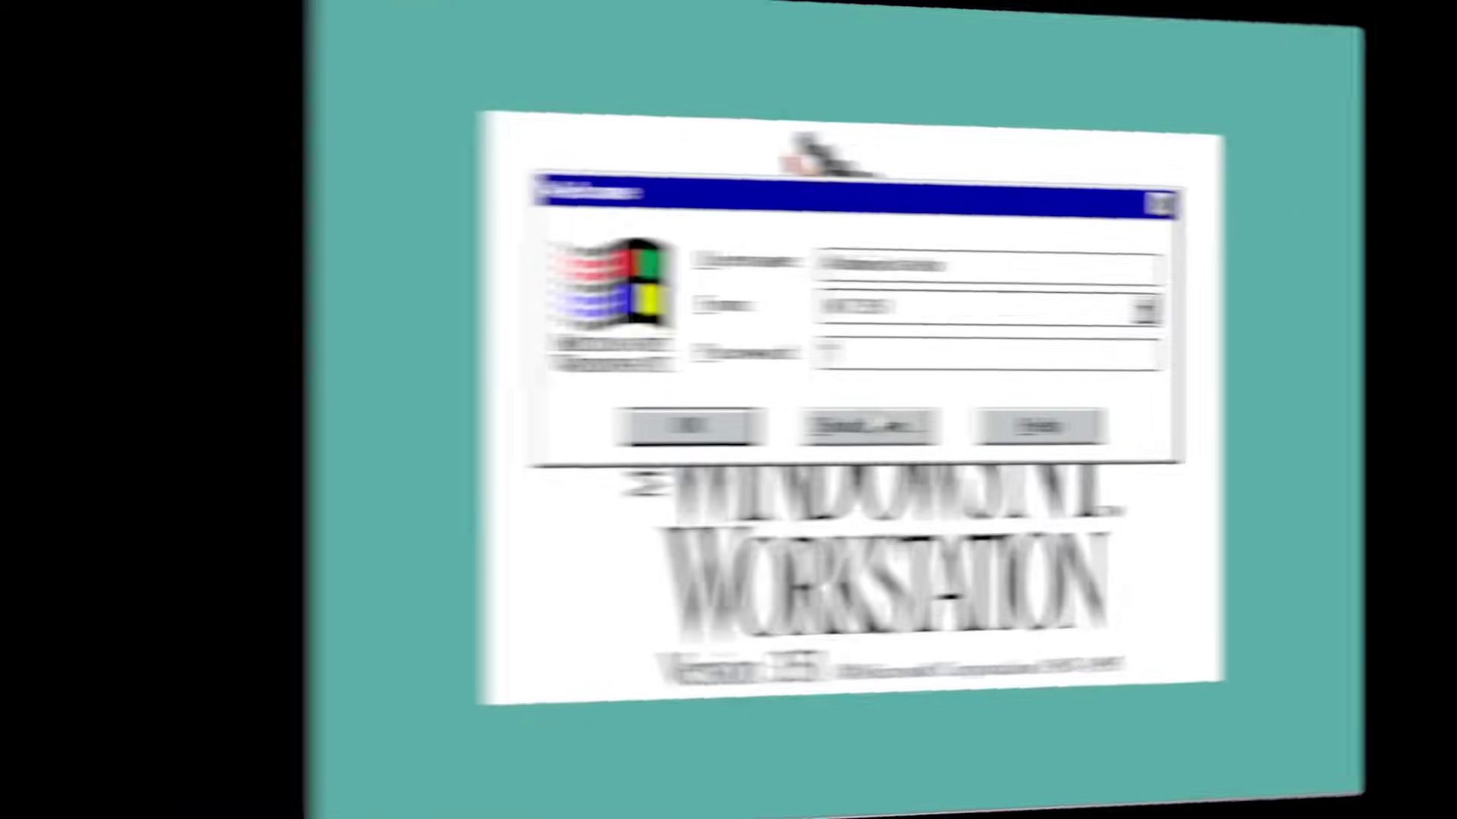
Step: Log on again and open Start > Programs on the new desktop
text(****)
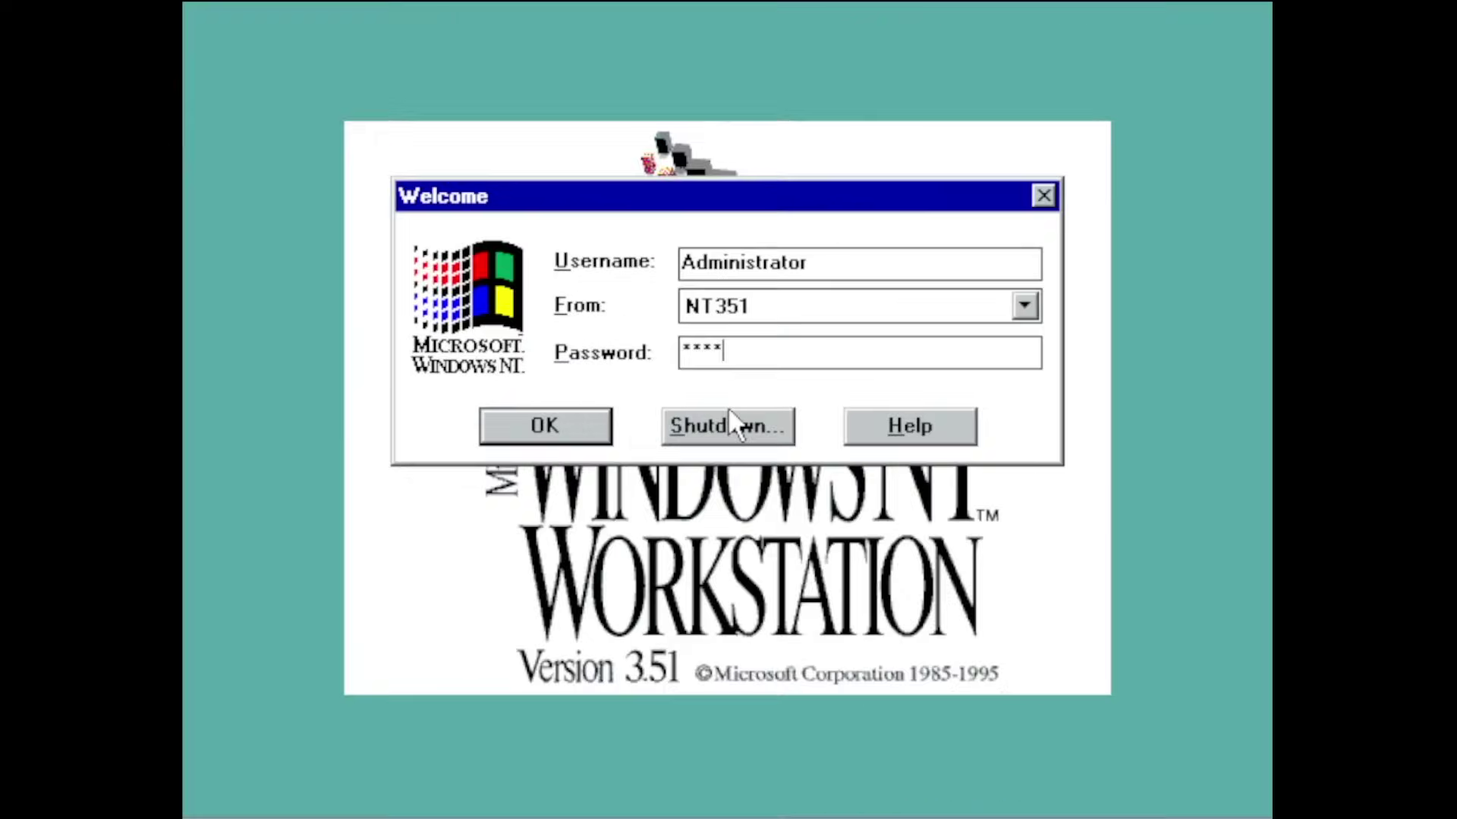
key(Return)
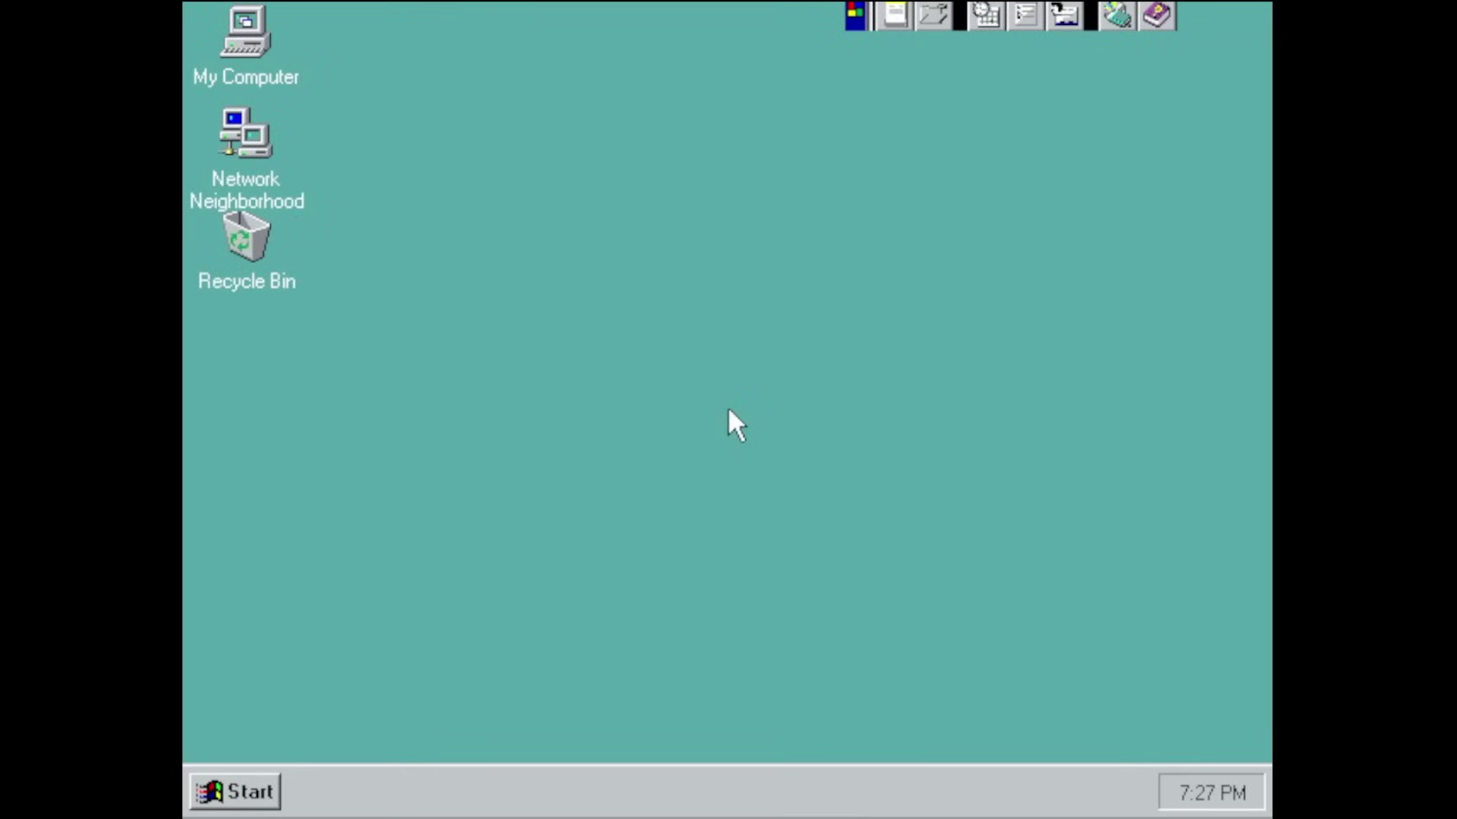
click(240, 797)
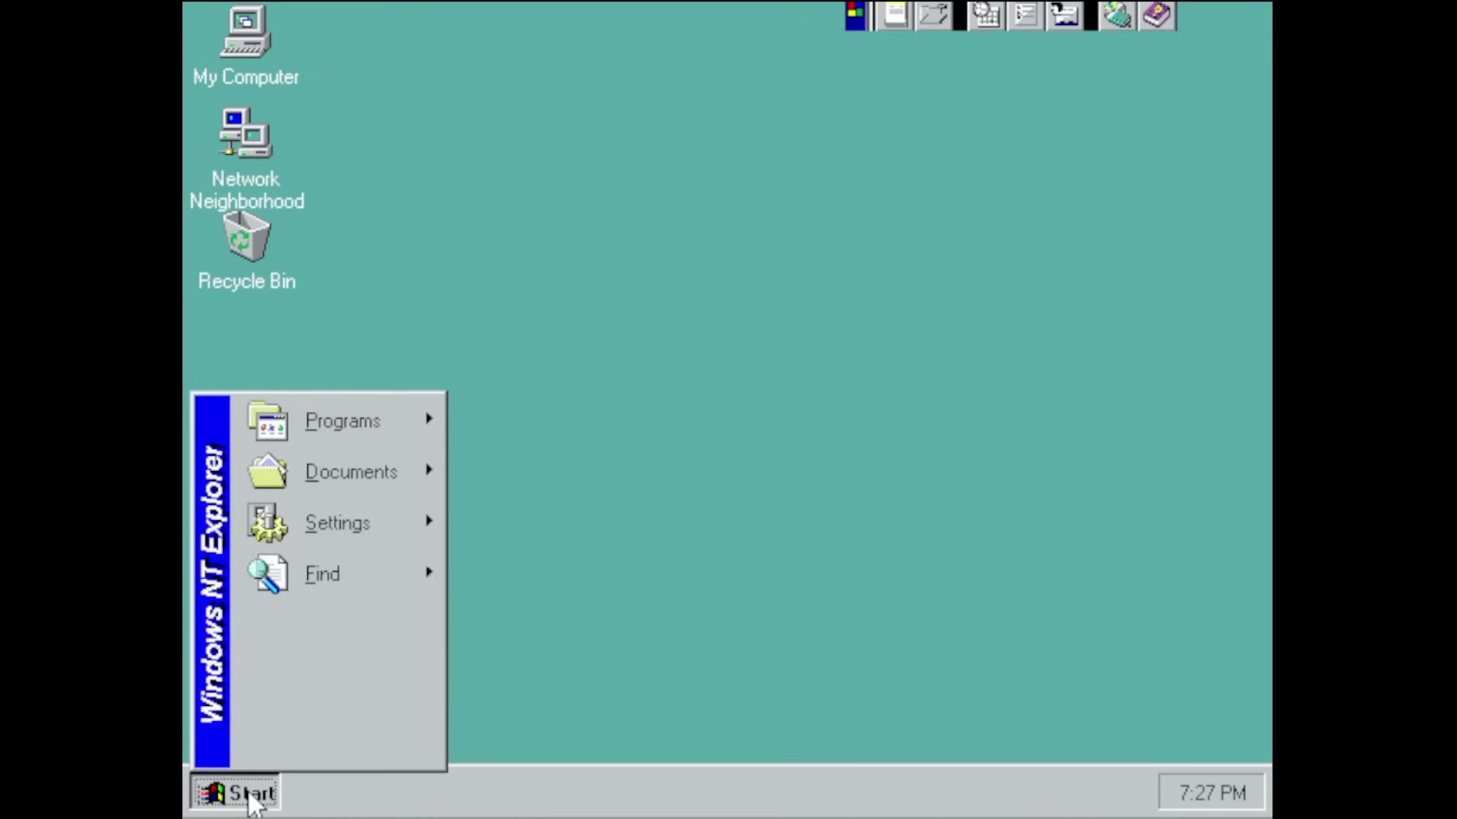
mouse_move(354, 438)
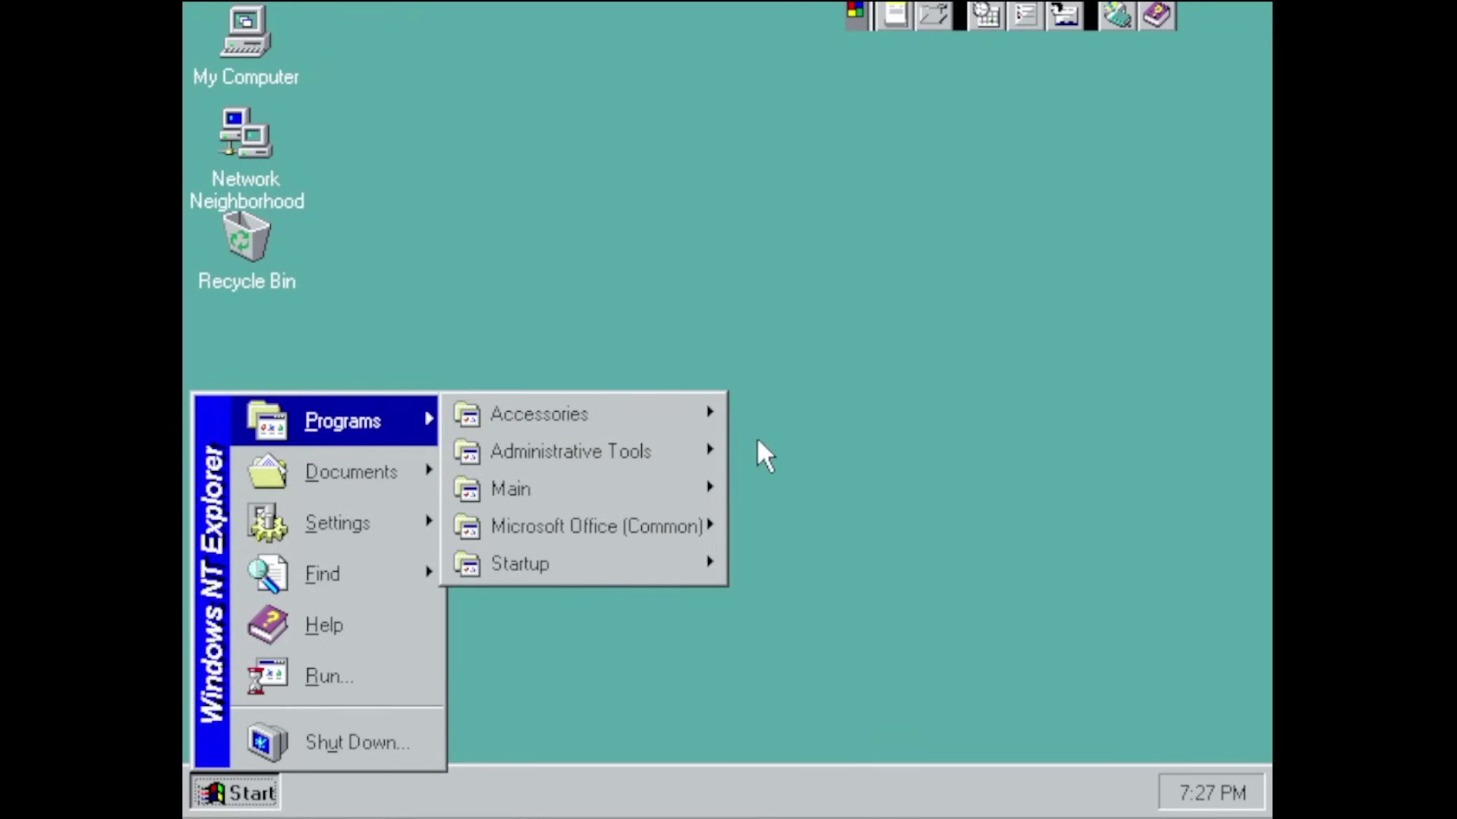
mouse_move(635, 447)
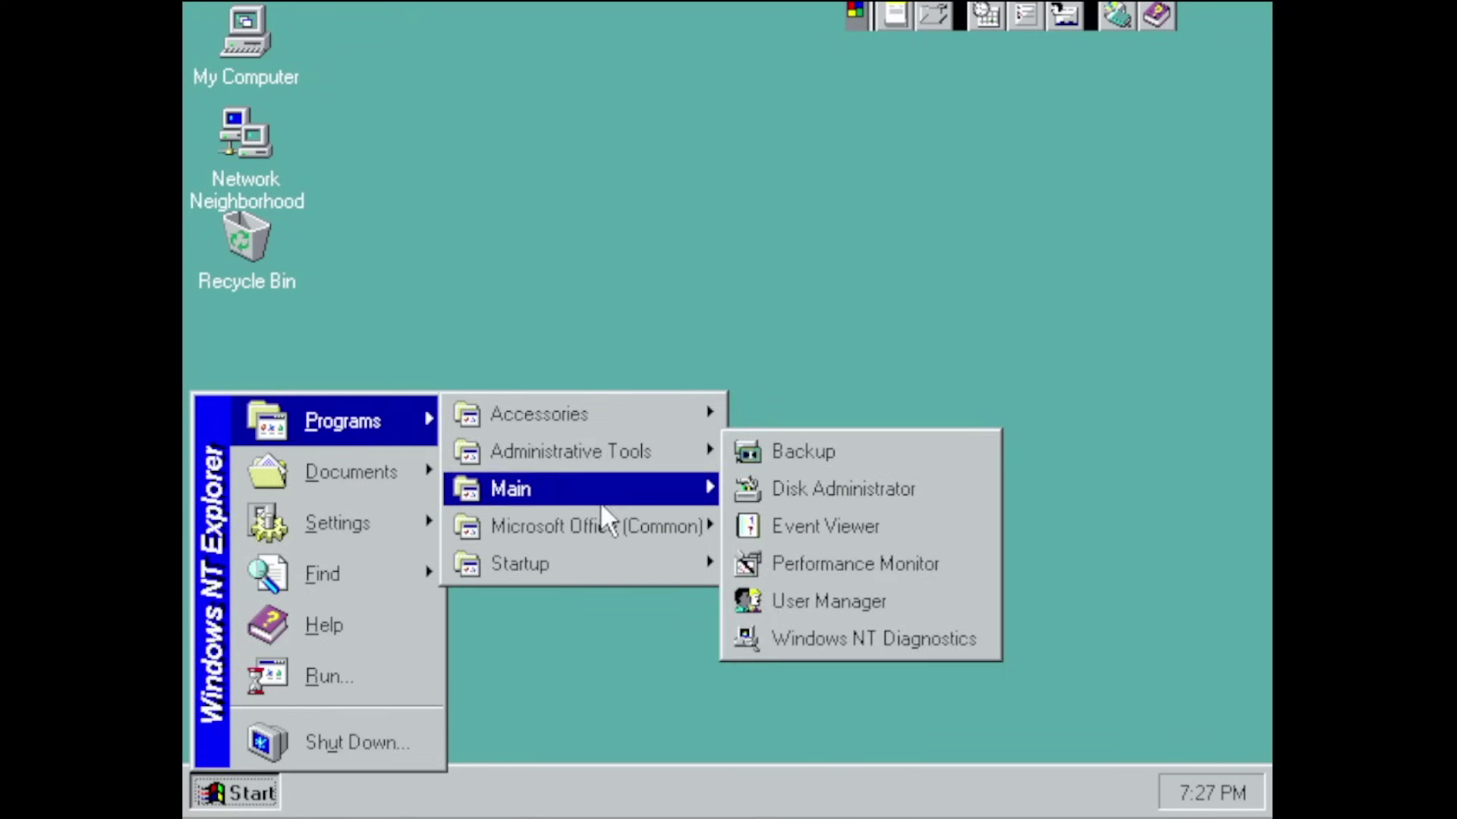
mouse_move(603, 531)
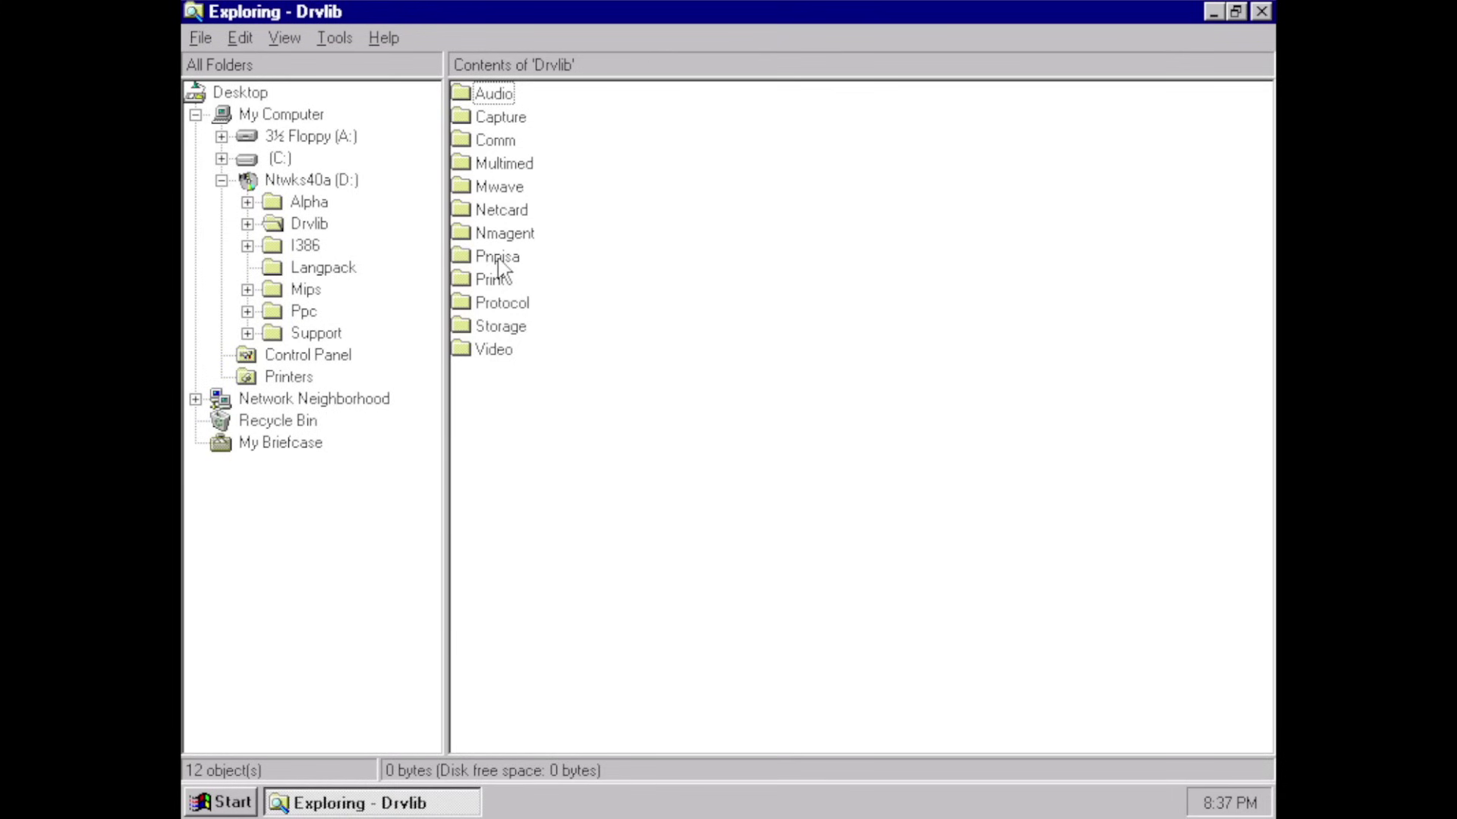
Step: Go to D:\Drvlib\Pnpisa\X86 and install the Pnpisa setup file from its context menu
double_click(500, 256)
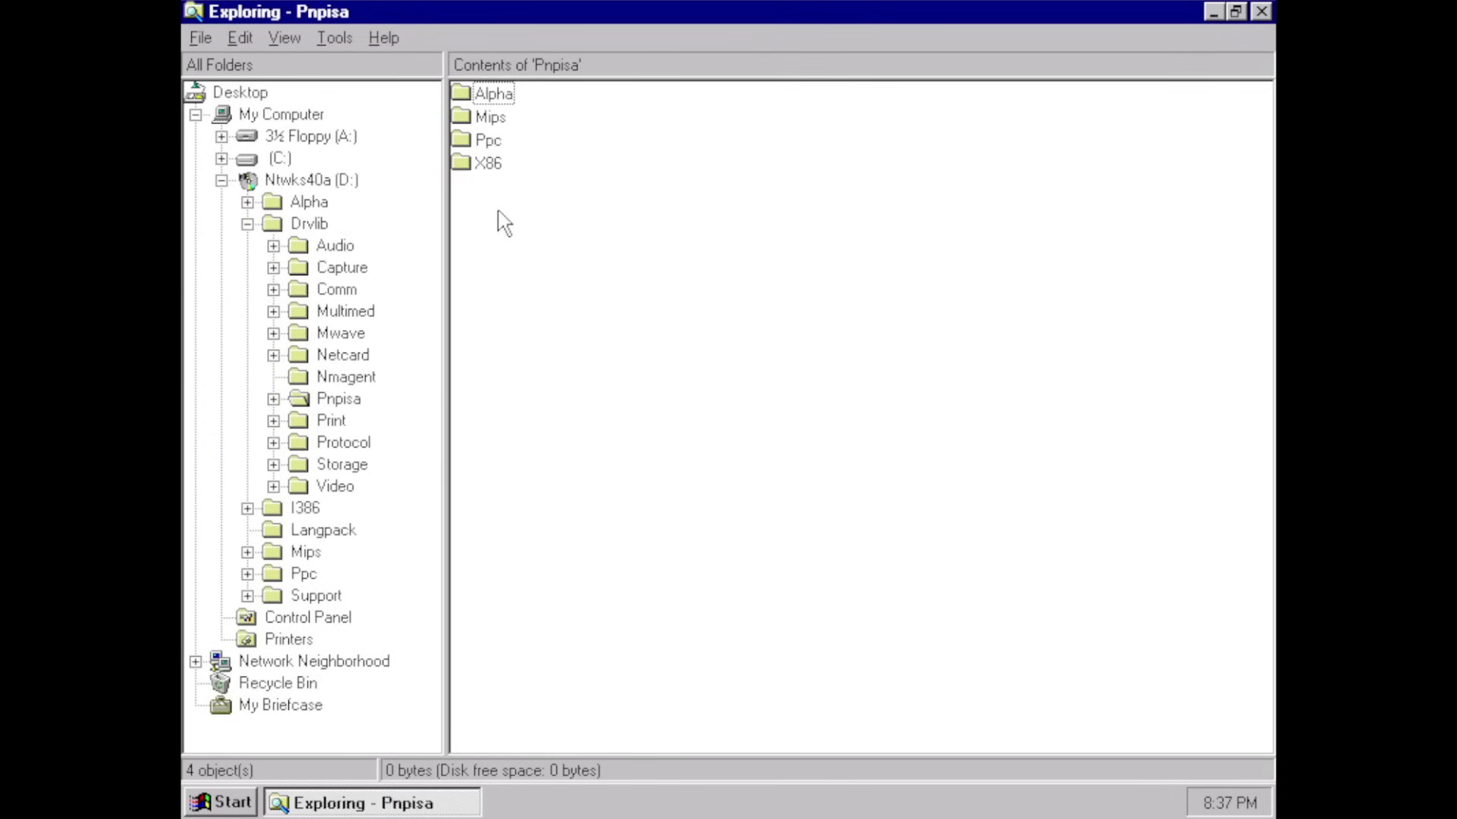
double_click(490, 165)
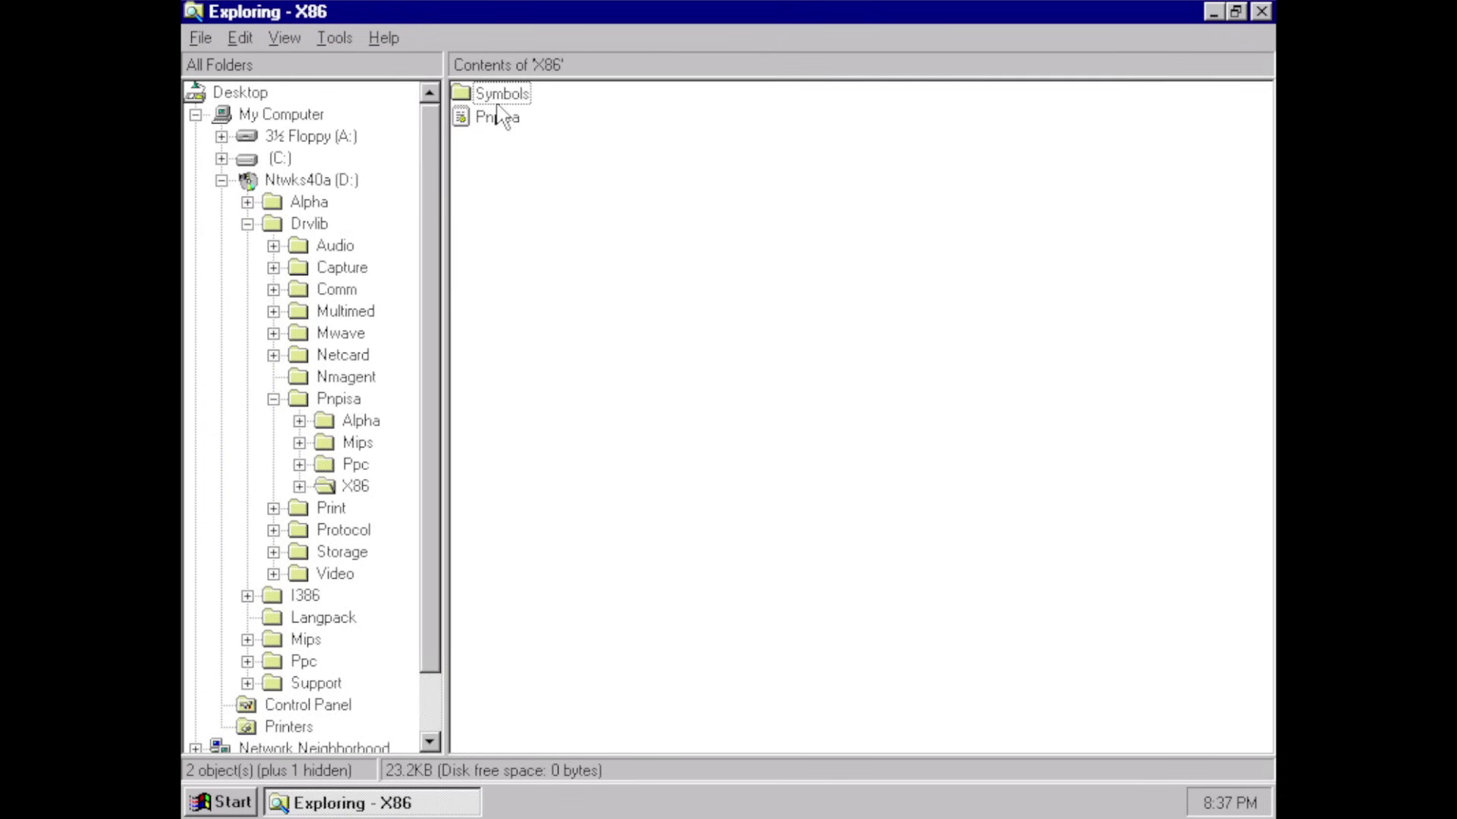
right_click(497, 110)
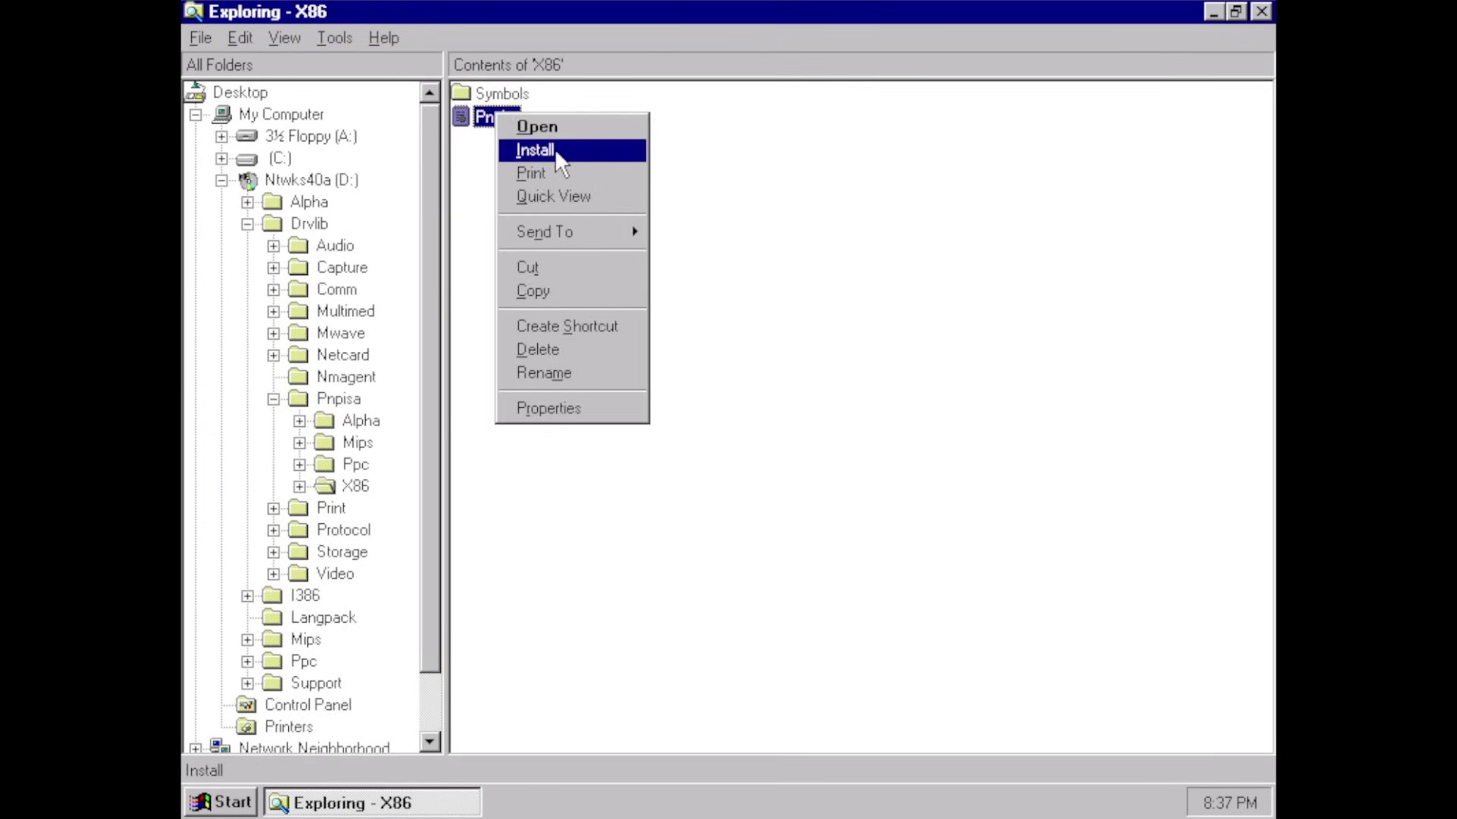
click(554, 149)
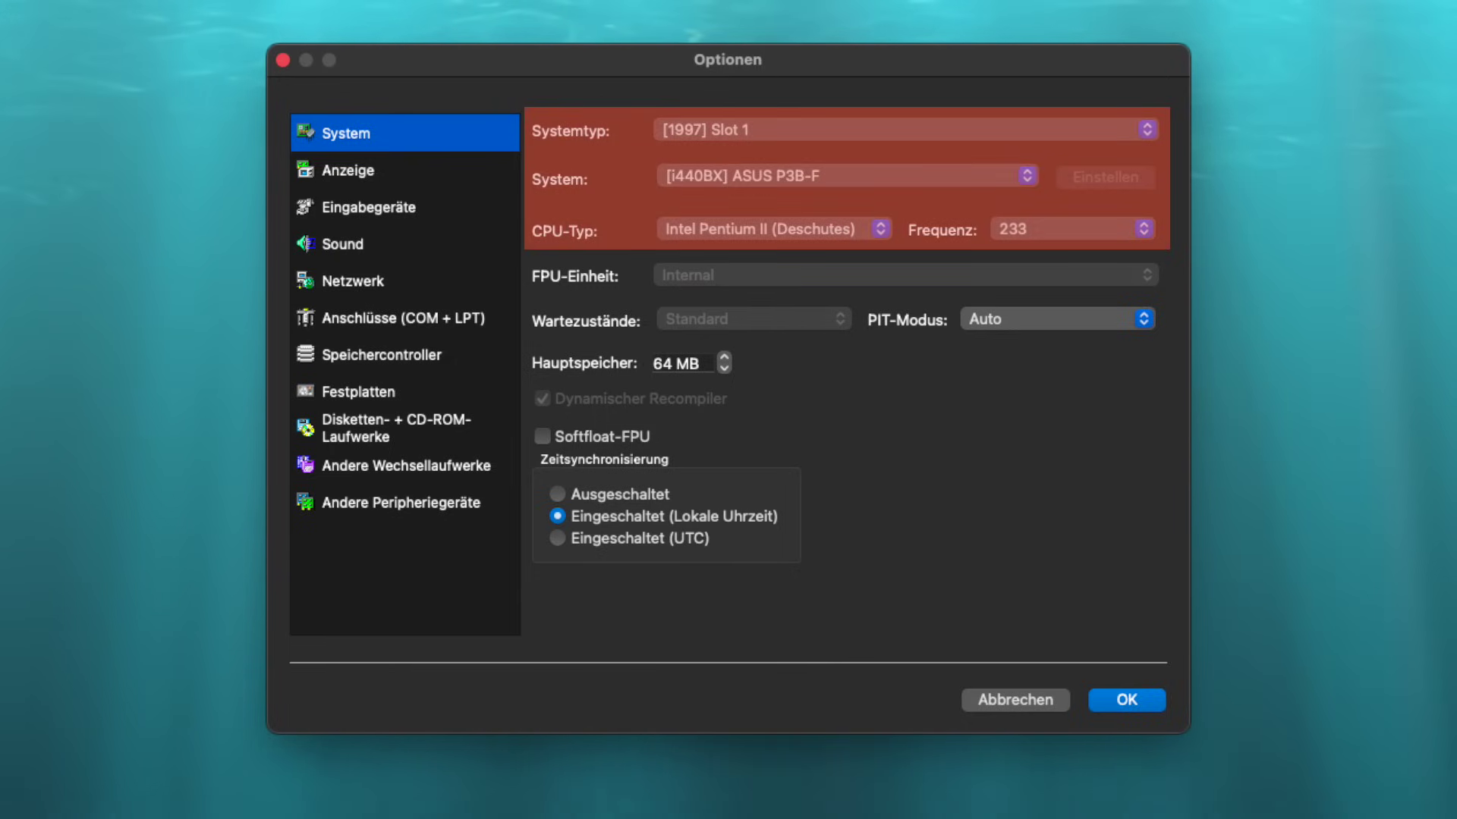
Step: Show the Sound page of the emulated machine's settings in 86Box
click(342, 243)
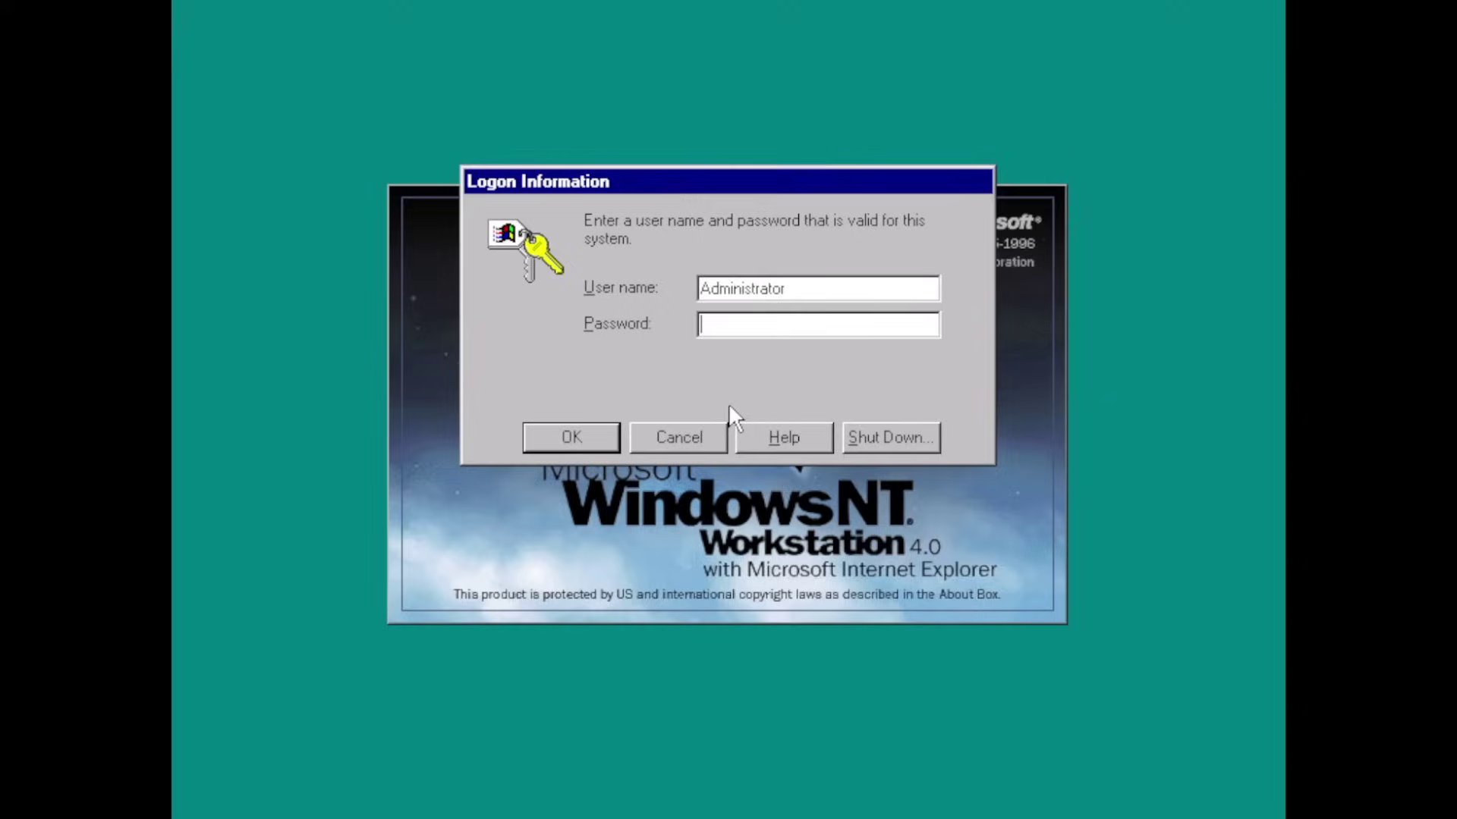
Step: Log on and install the manufacturer's driver from the Sbpnp file in D:\Winnt40
text(******)
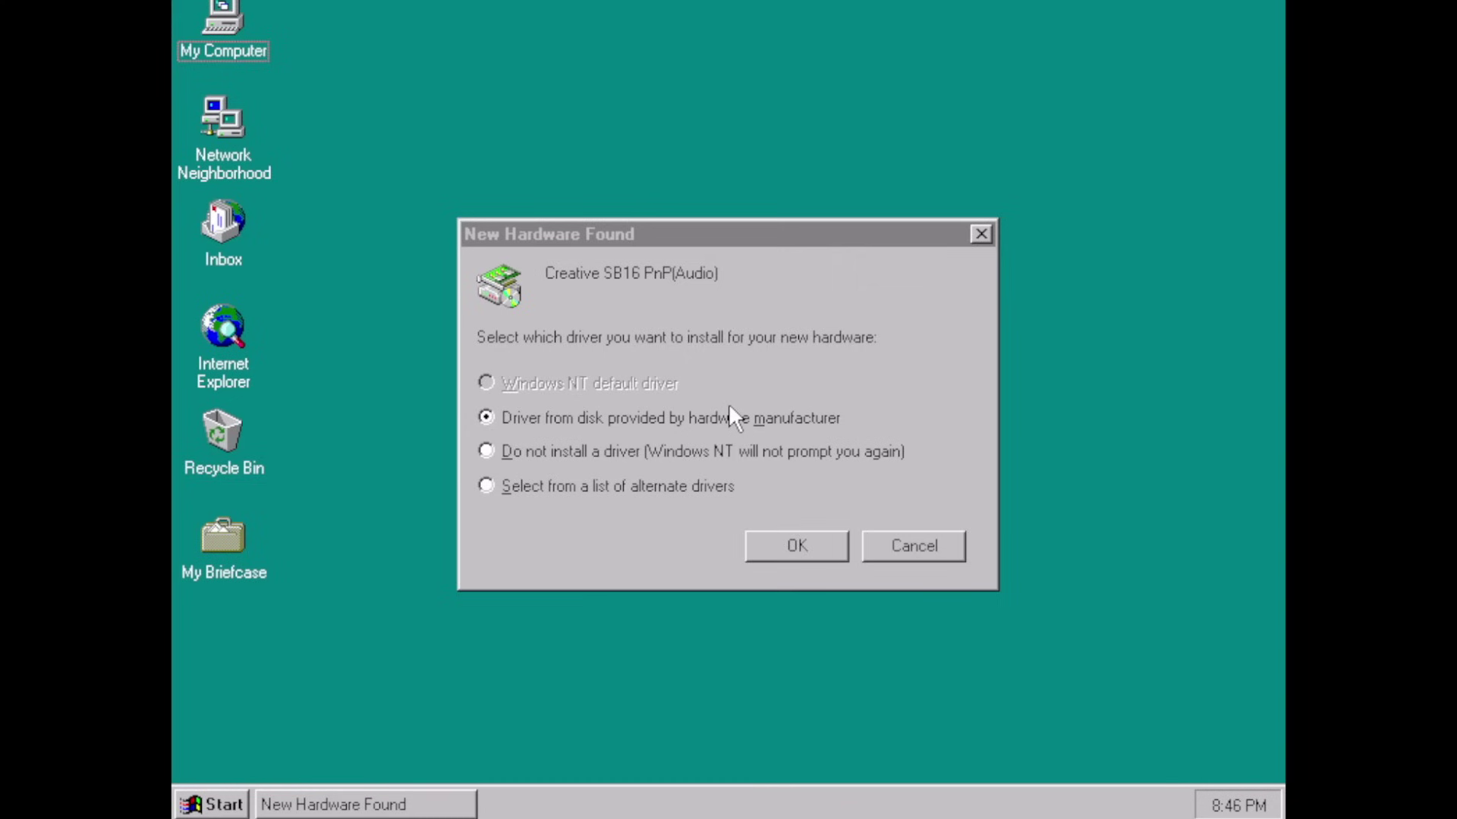
key(Return)
click(724, 425)
click(722, 541)
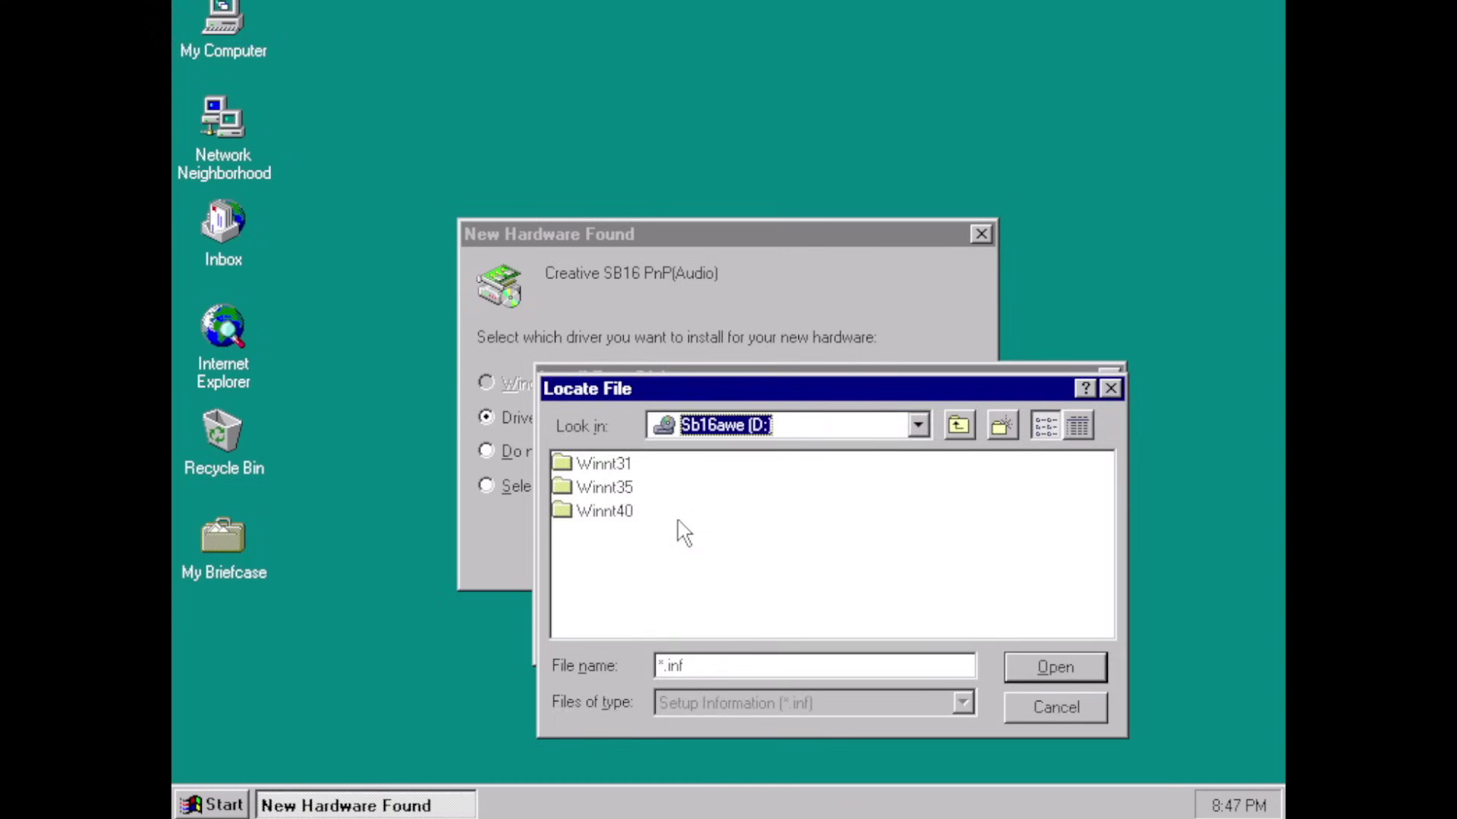
double_click(626, 518)
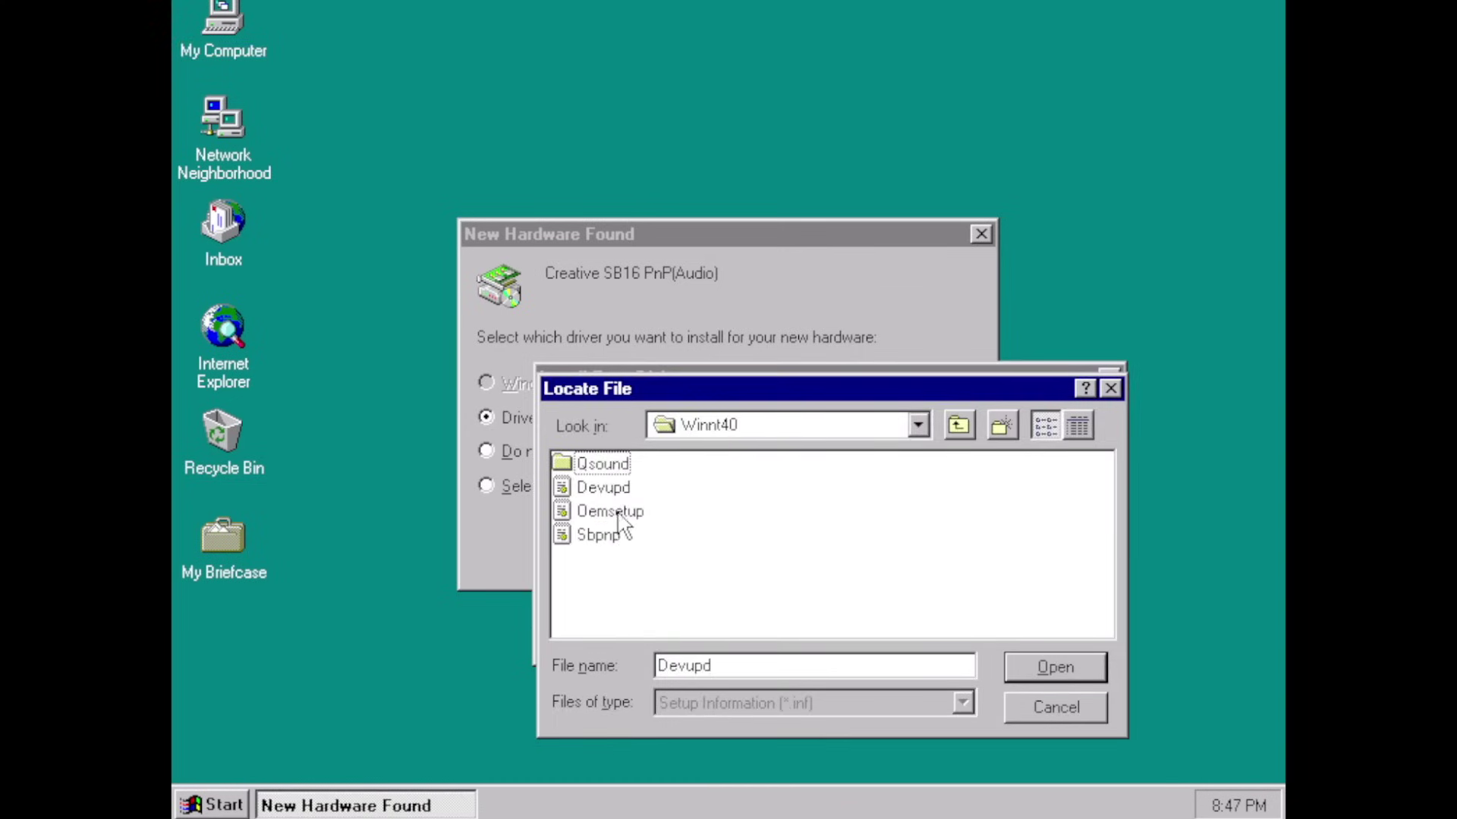
click(618, 536)
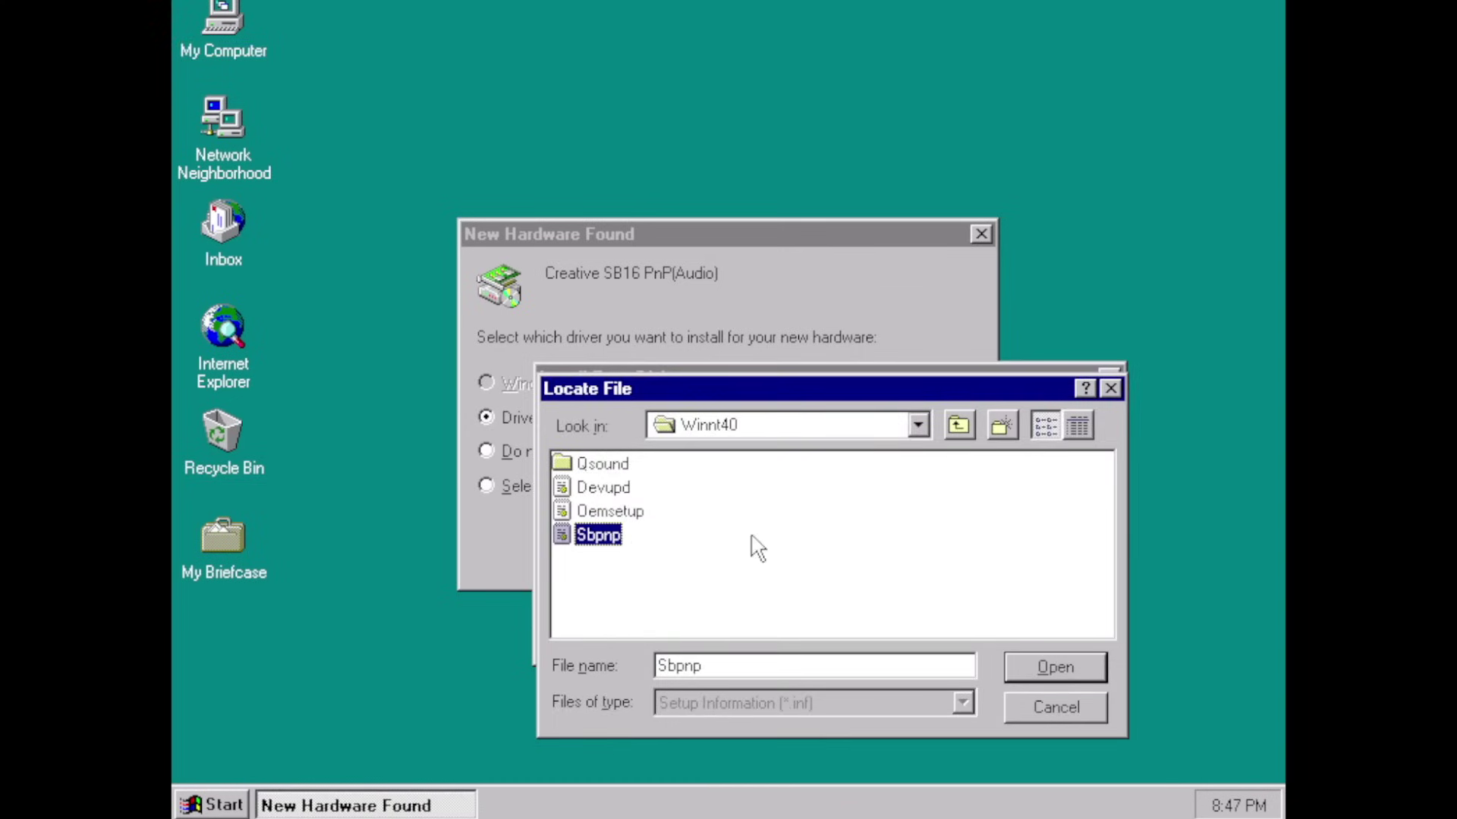
click(1061, 666)
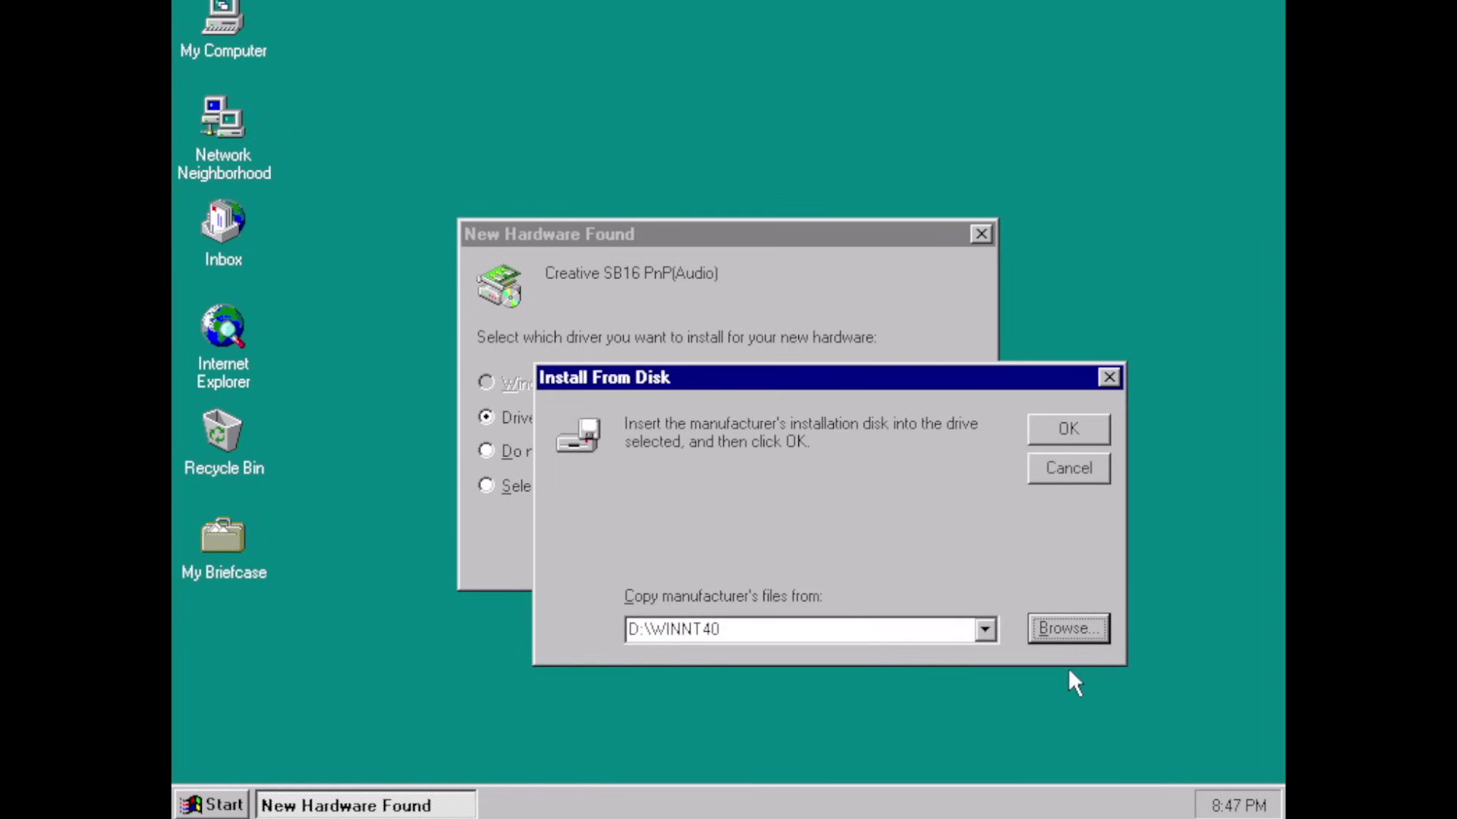
click(1068, 419)
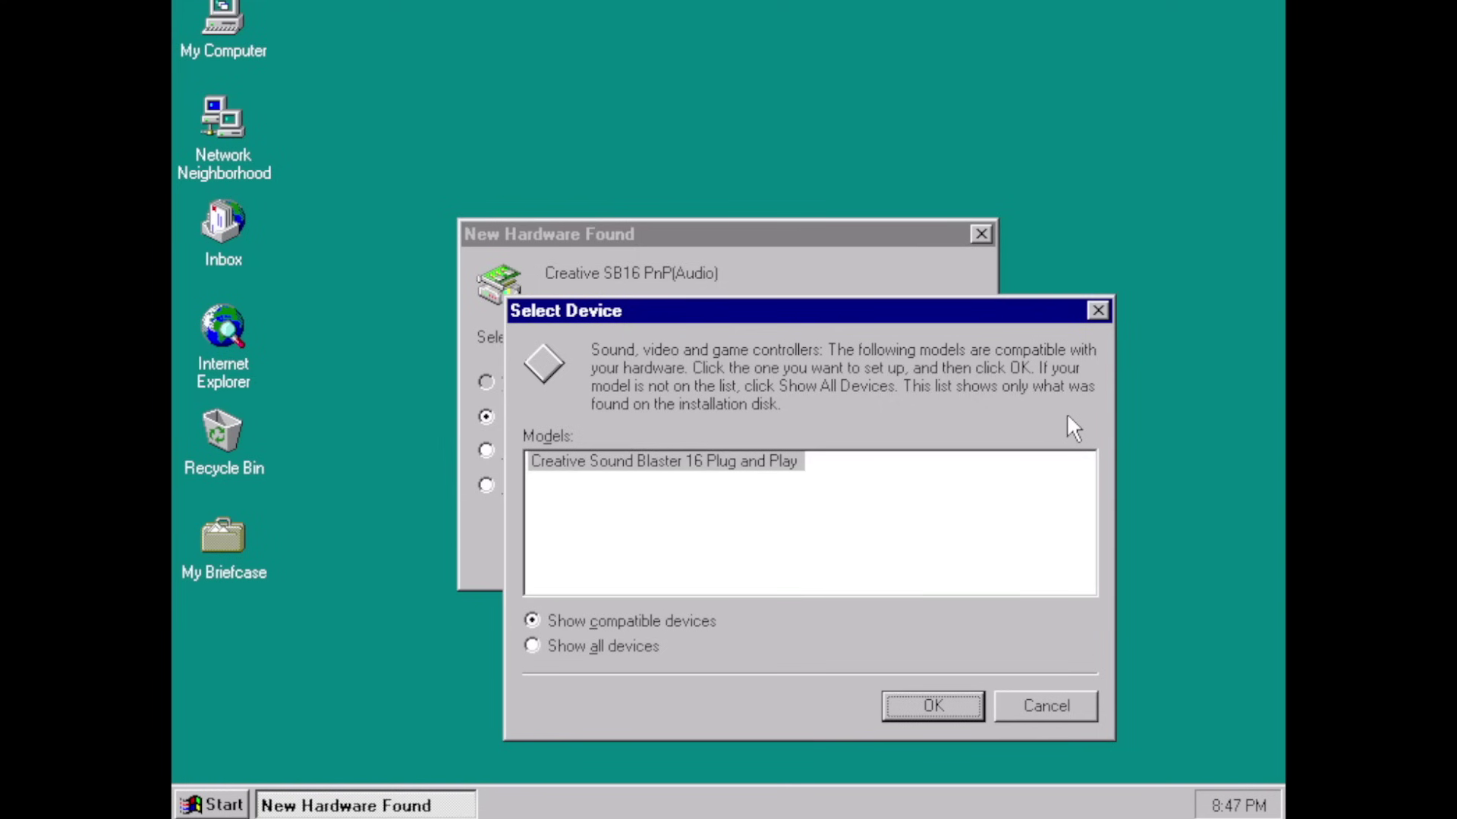
Step: Accept the Creative Sound Blaster 16 Plug and Play model, then its sound and joystick port resource settings
click(942, 693)
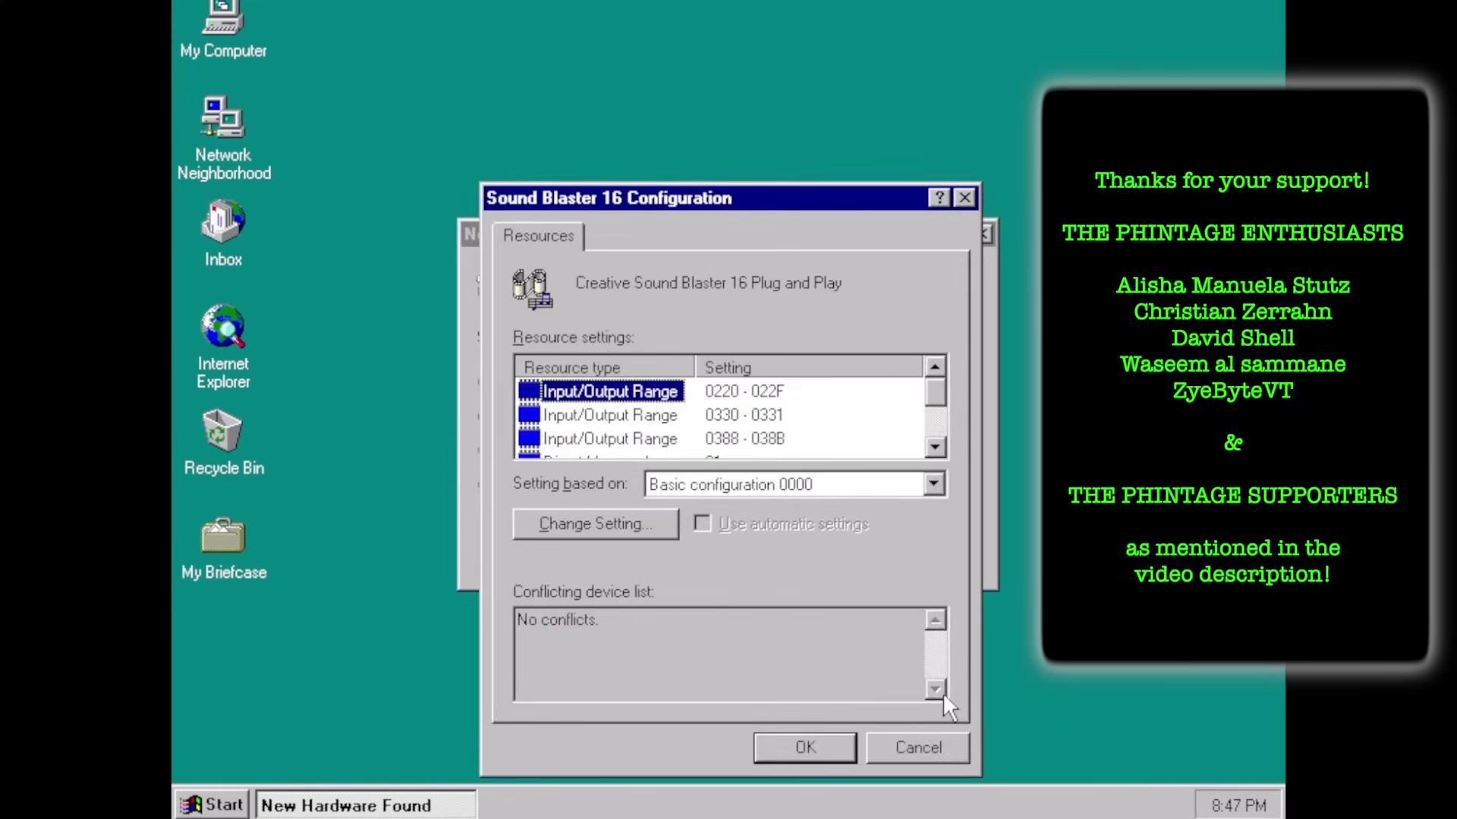
mouse_move(942, 387)
mouse_down()
mouse_move(939, 422)
mouse_move(940, 378)
mouse_up()
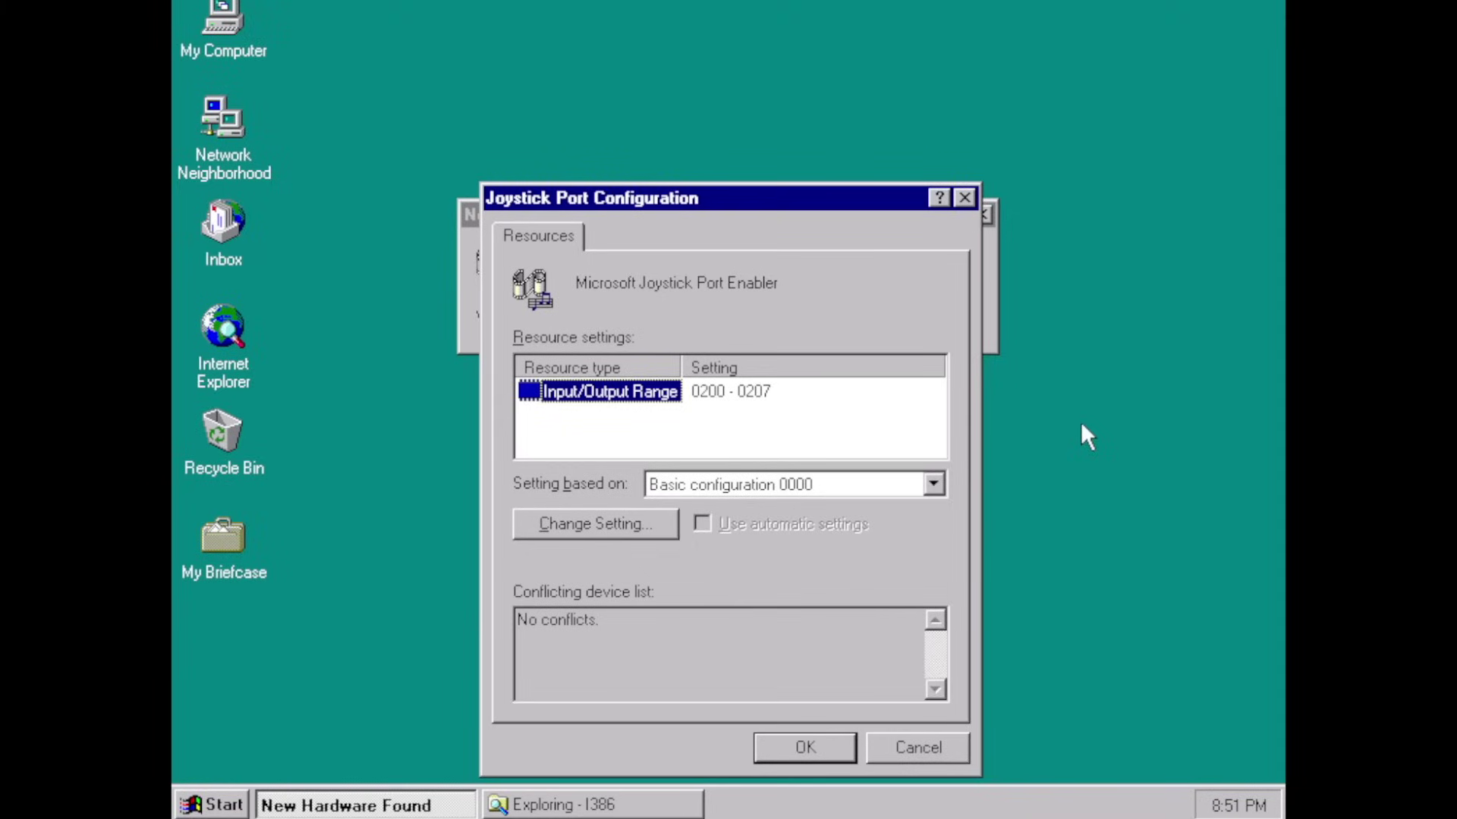
key(Return)
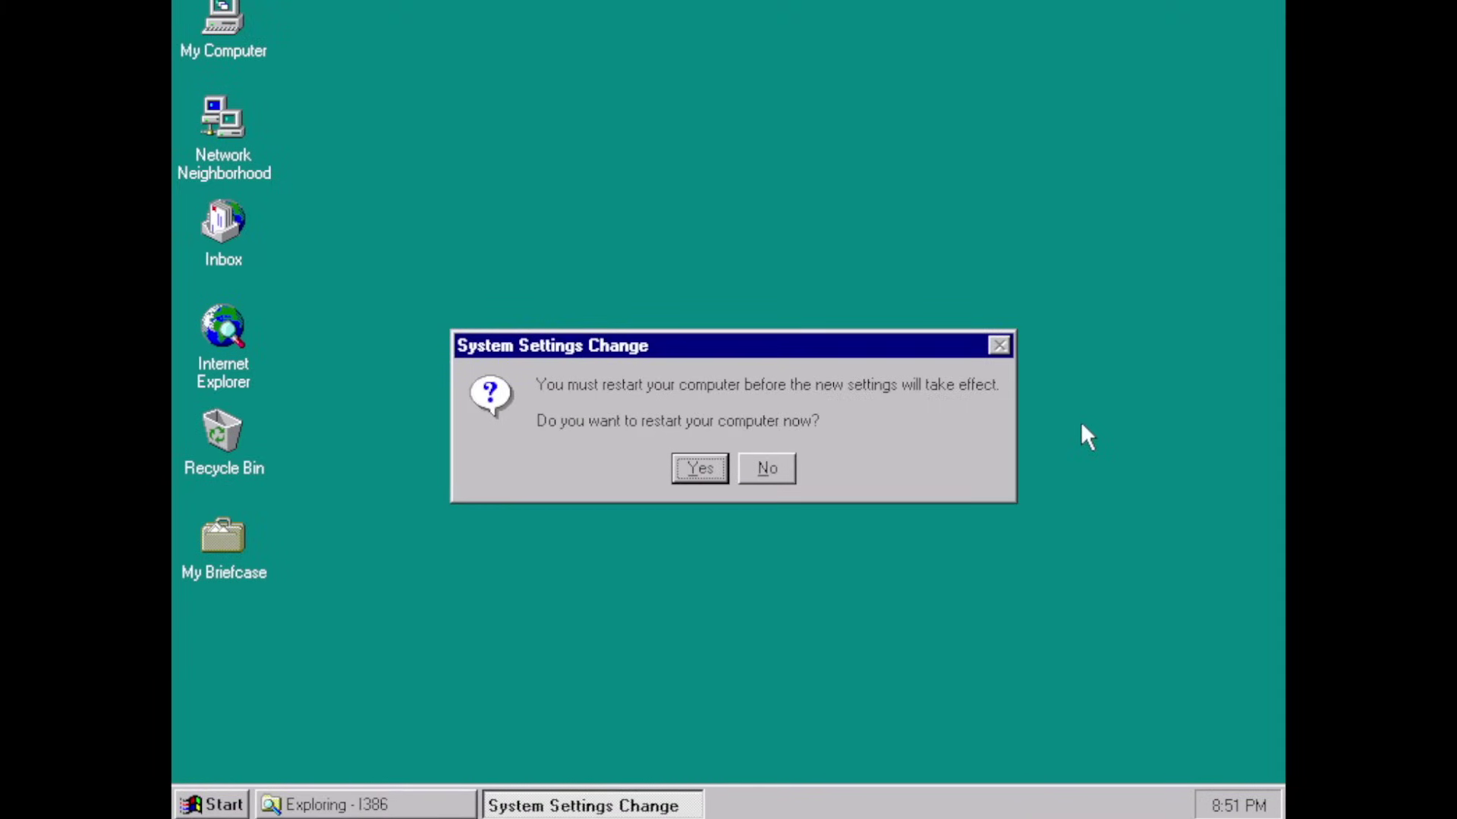
Step: Restart the computer now, then open and close System properties
key(Return)
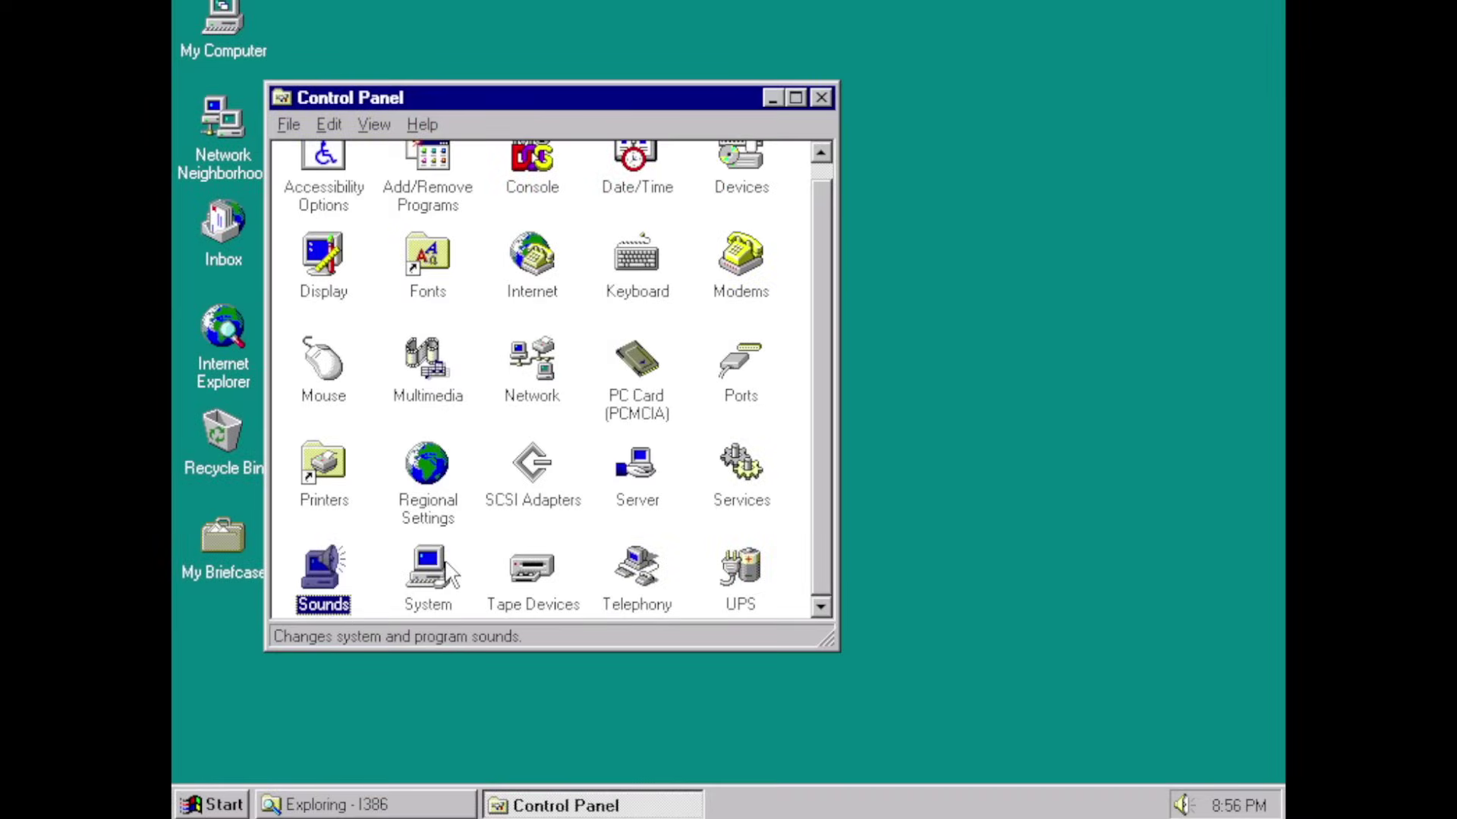
double_click(447, 565)
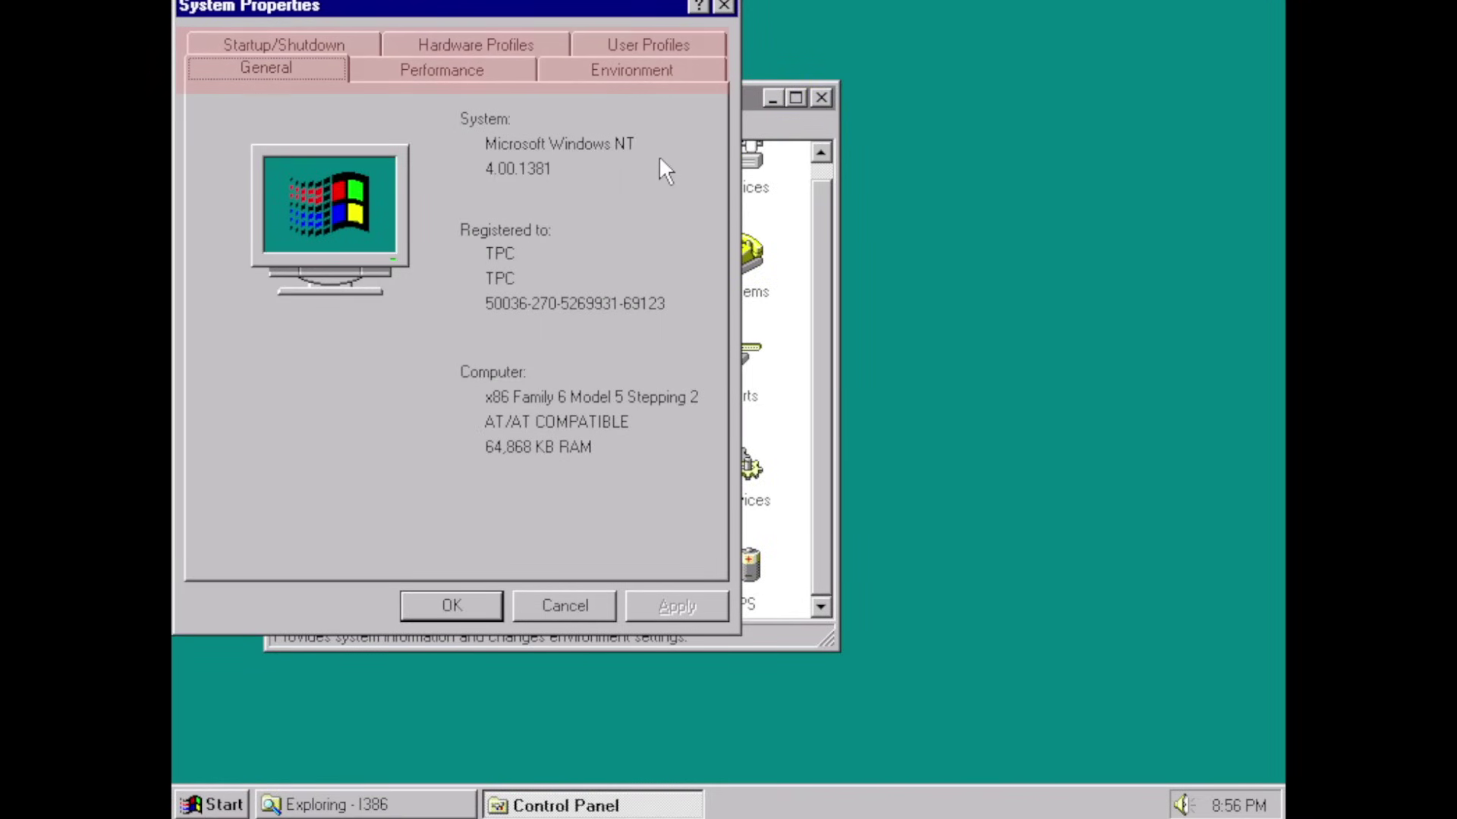
key(Escape)
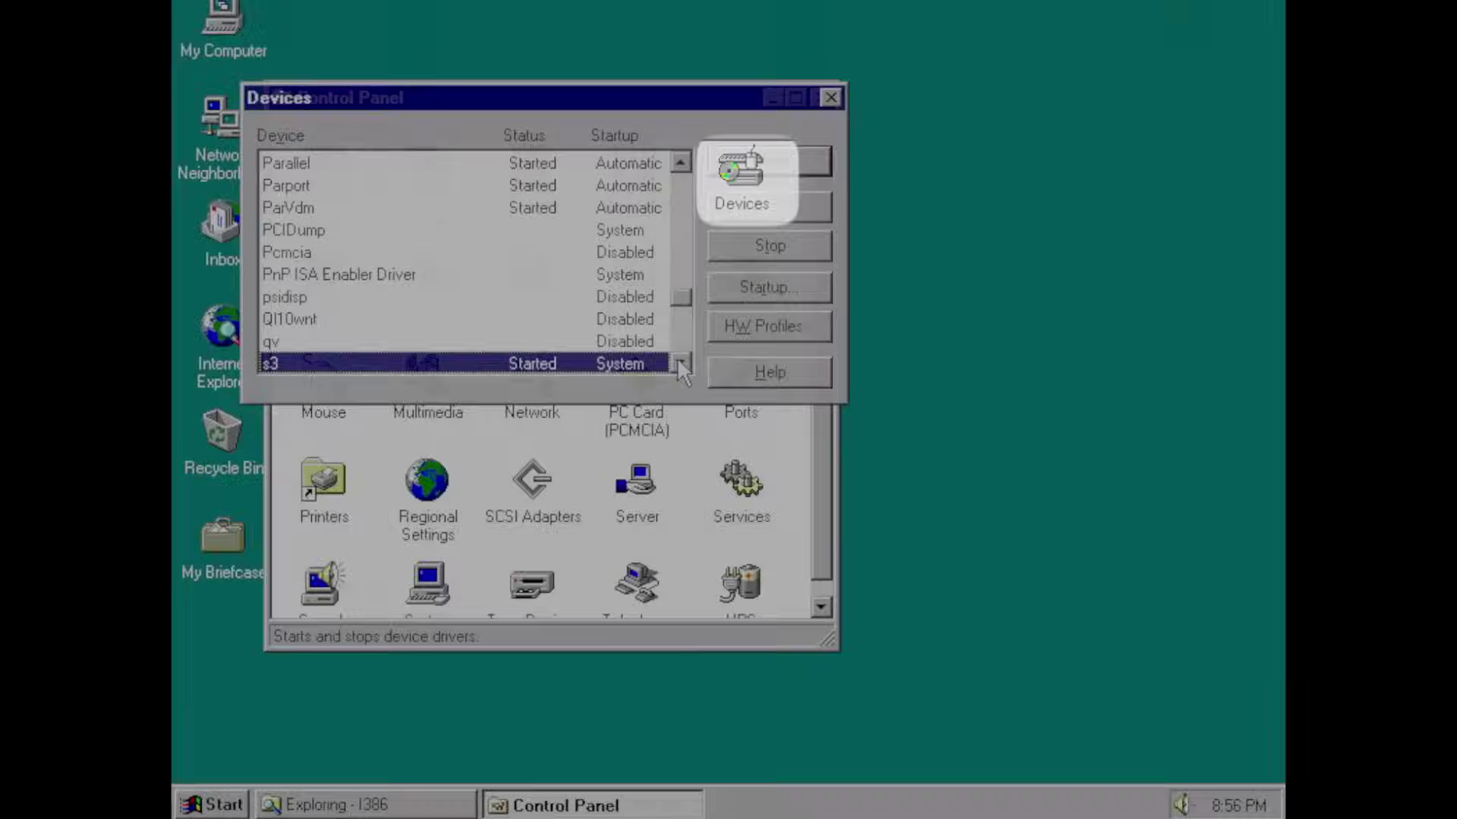
Step: Select Creative Sound Blaster Driver in Devices and open its Startup type settings
click(681, 365)
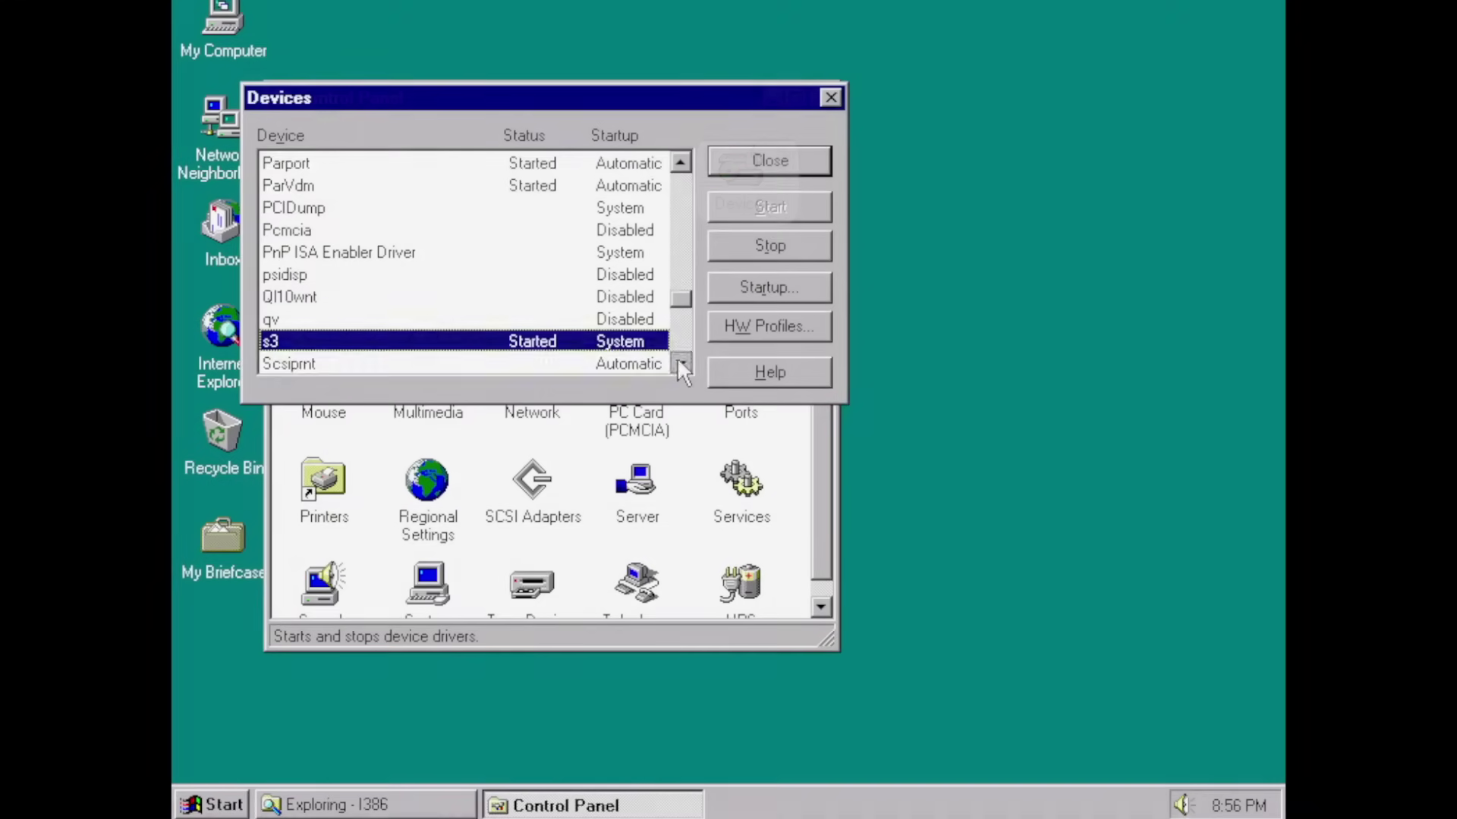
click(680, 365)
click(680, 365)
click(680, 365)
click(681, 365)
click(680, 364)
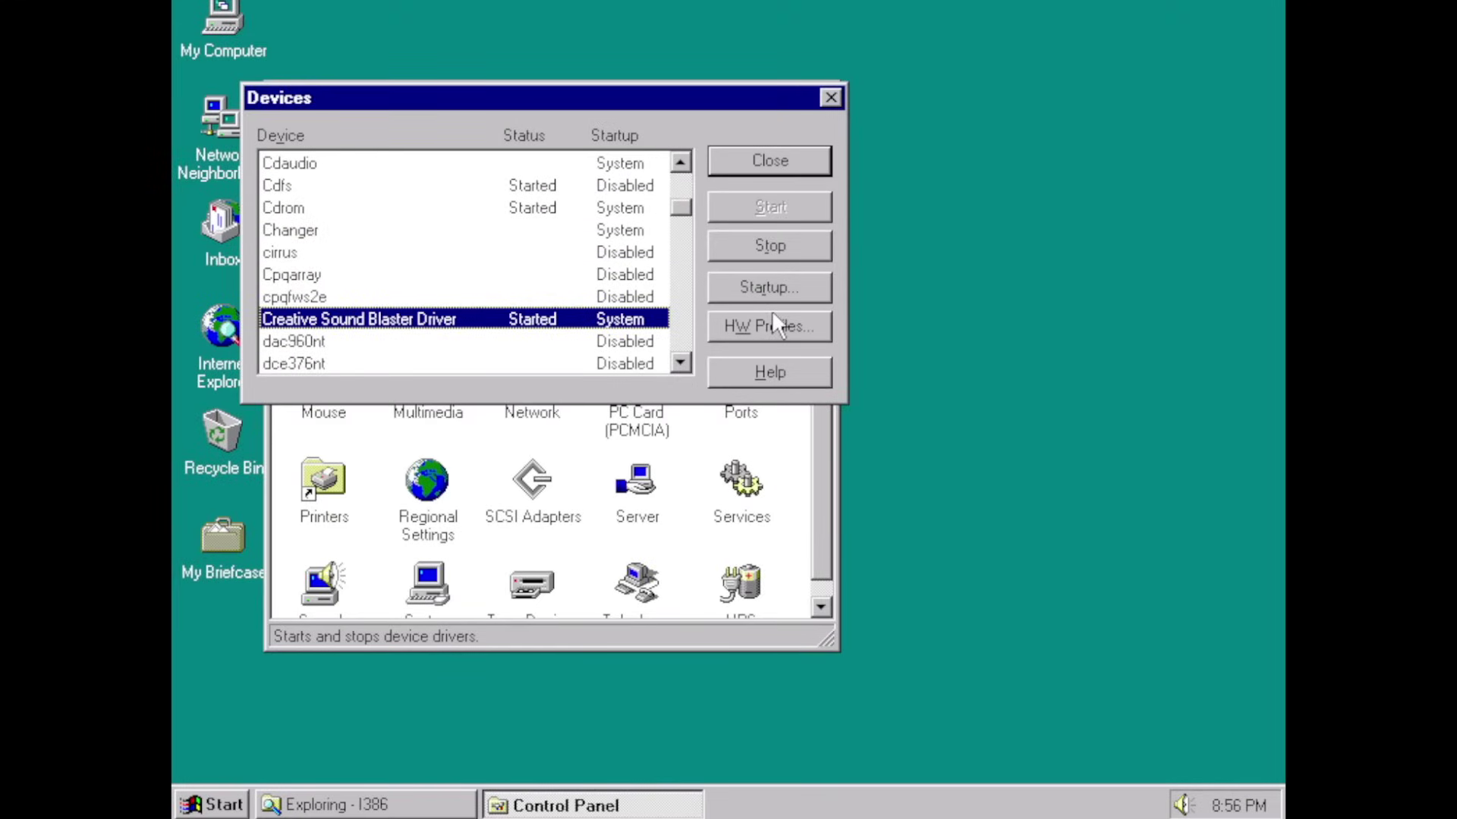
click(800, 288)
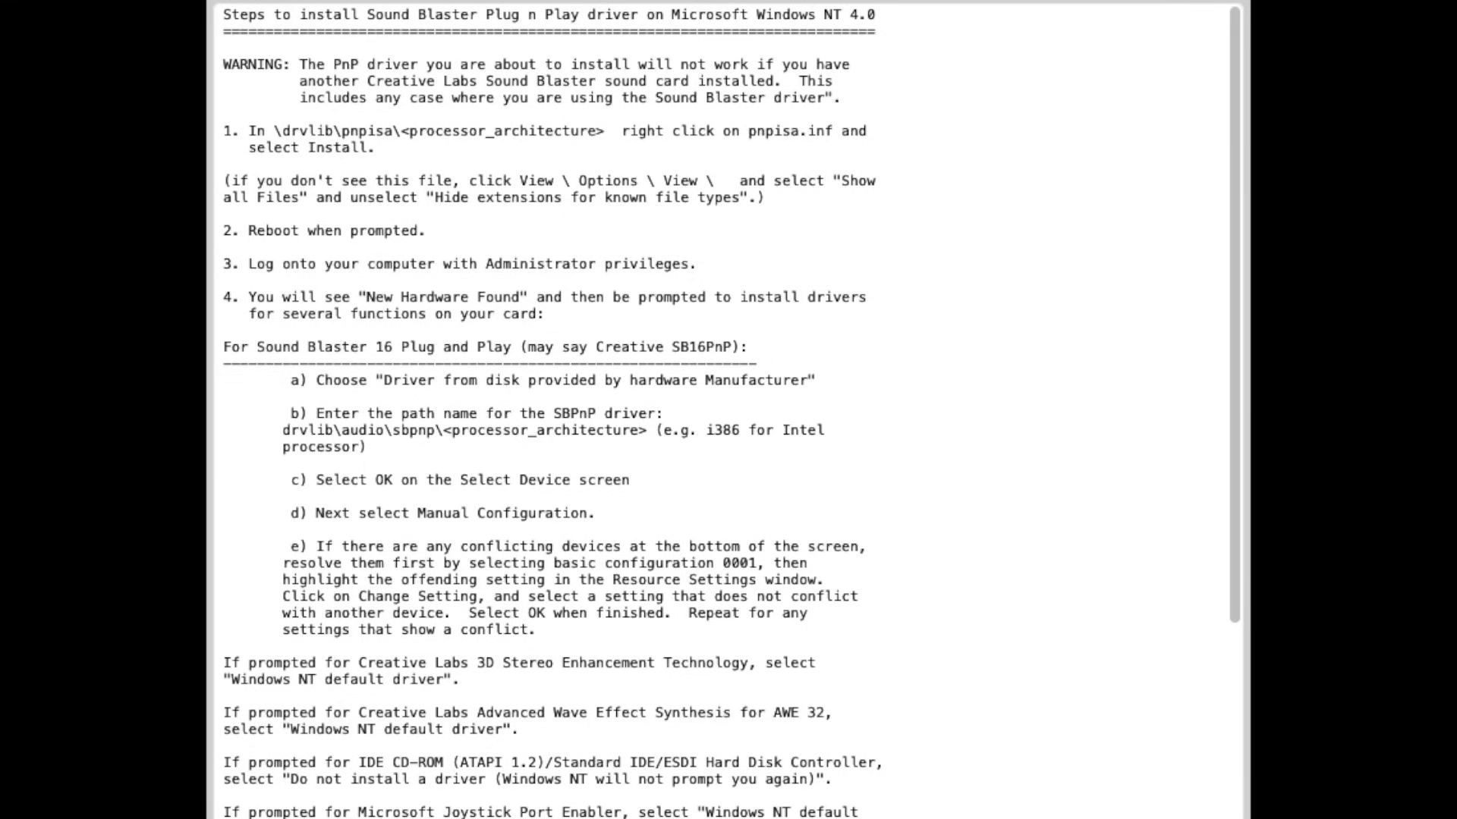
Step: Scroll the Sound Blaster readme down to its Known issues section
scroll(728, 410, down, 10)
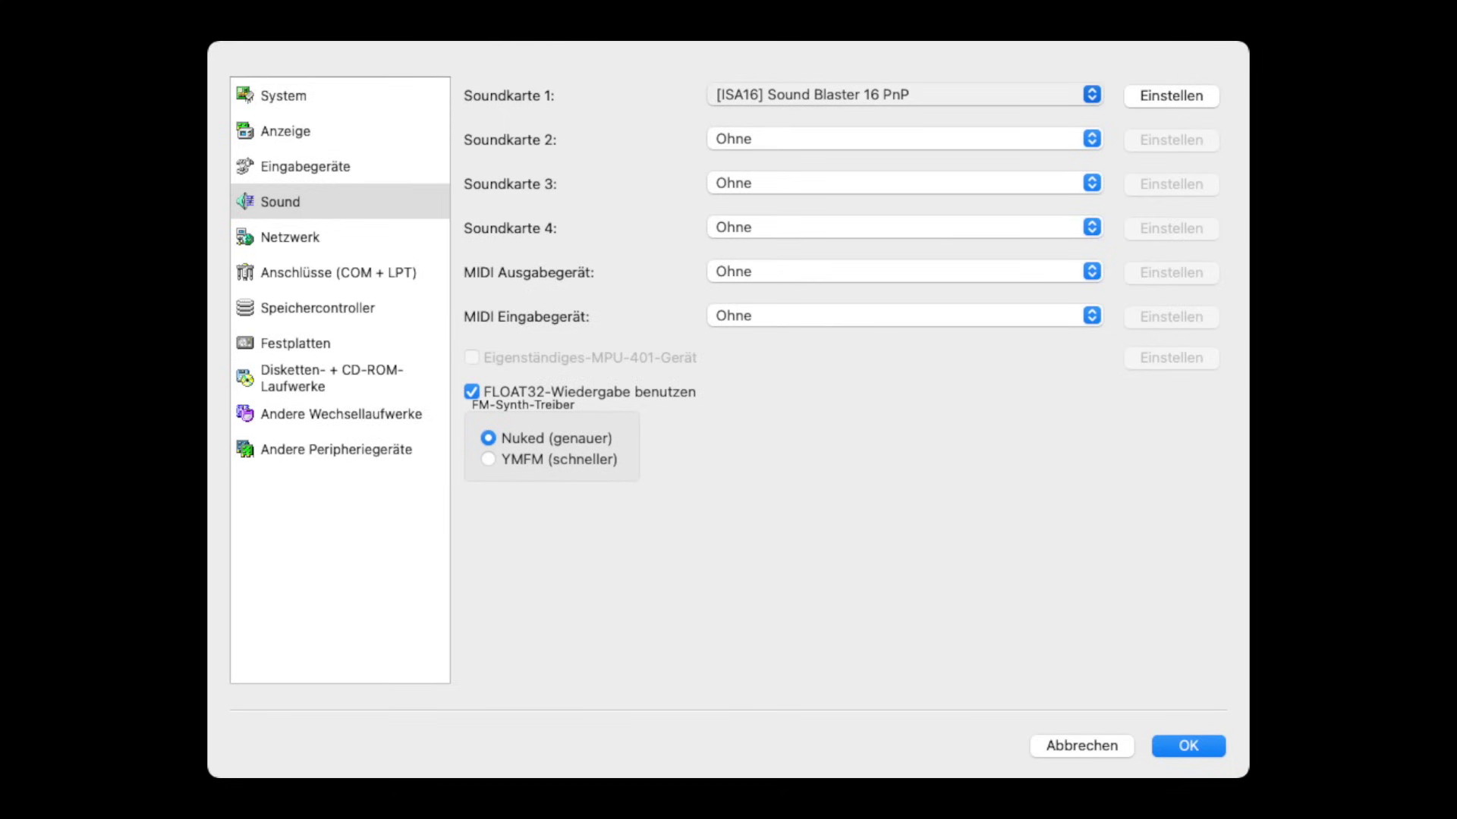
Step: Set sound card 1 to Sound Blaster AWE32 PnP and the network adapter to Realtek RTL8019AS
key(Down)
key(Return)
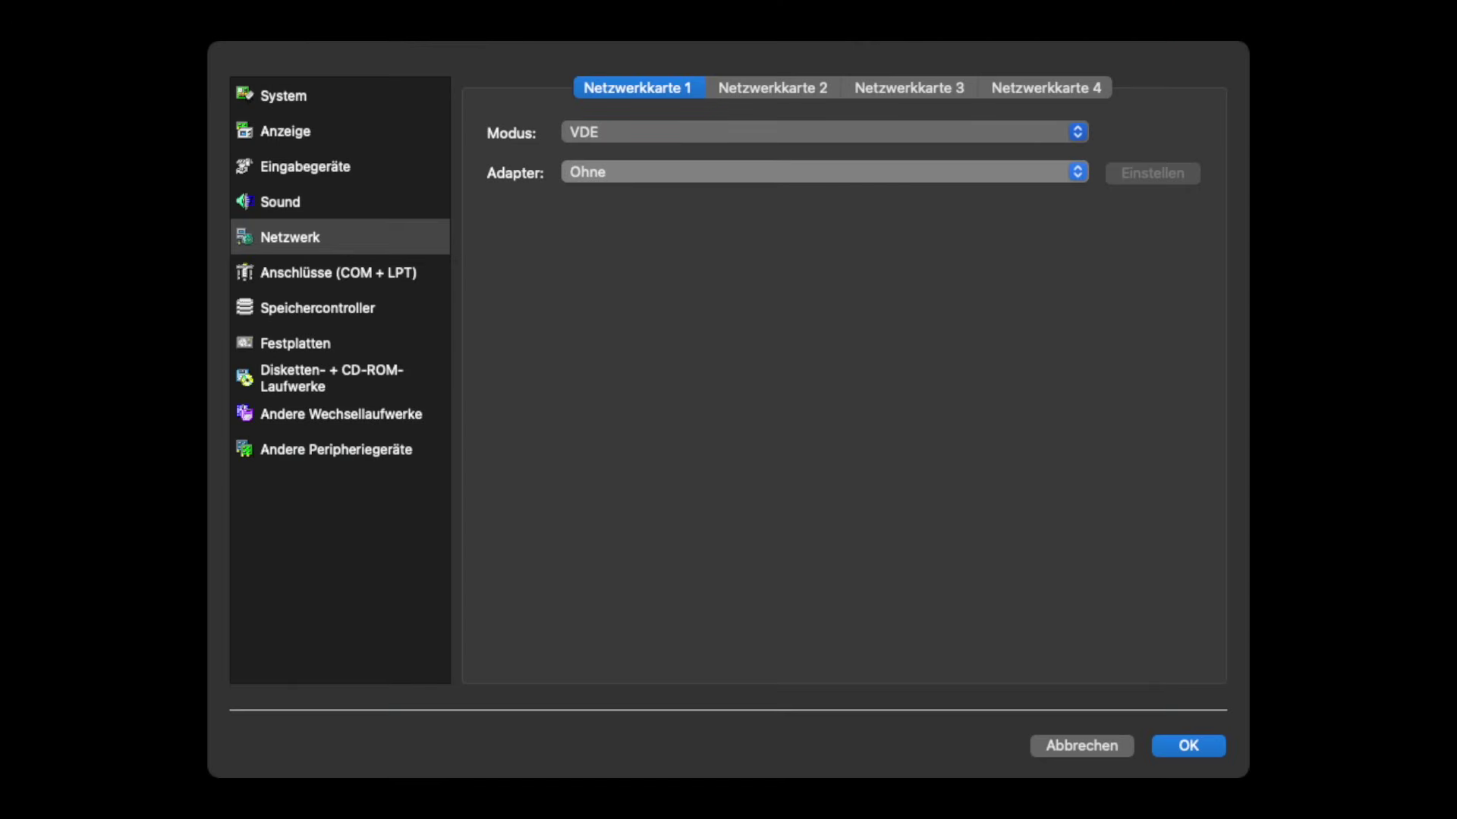
key(Down)
key(Return)
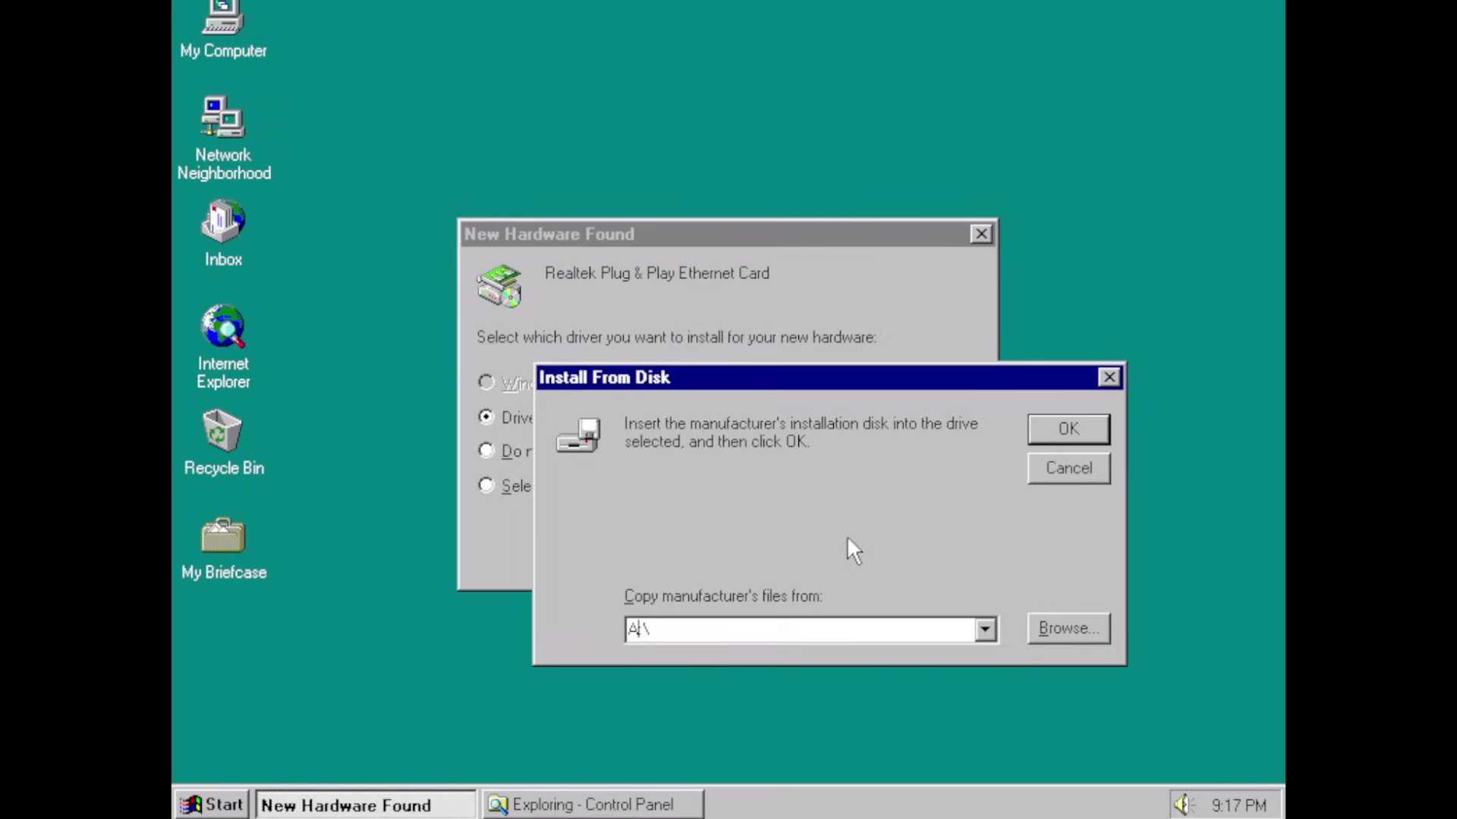
Step: Install the network card driver from D:\, then open the 7026 error in Event Viewer
text(D\)
key(Return)
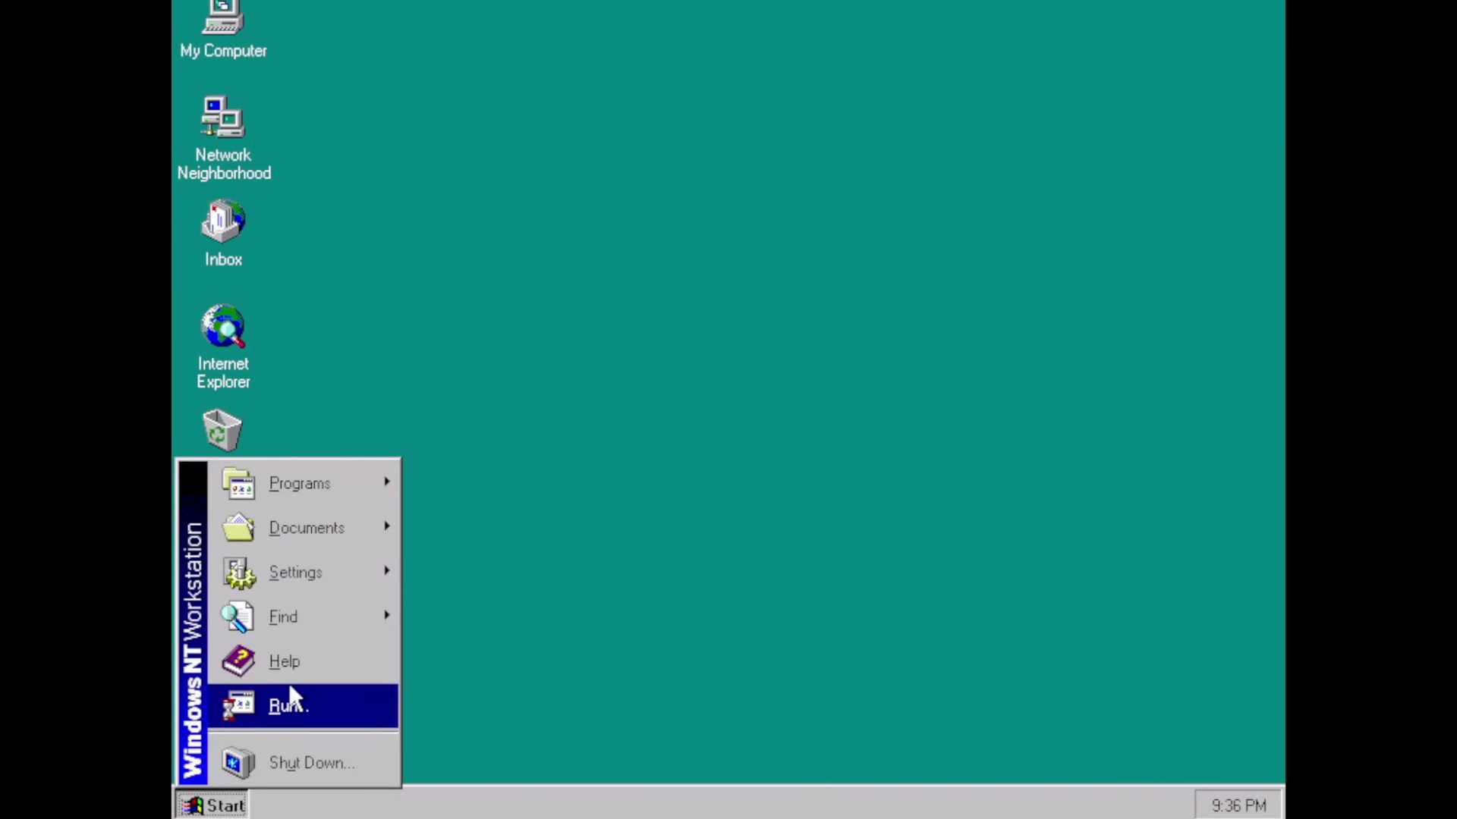
click(288, 704)
key(Return)
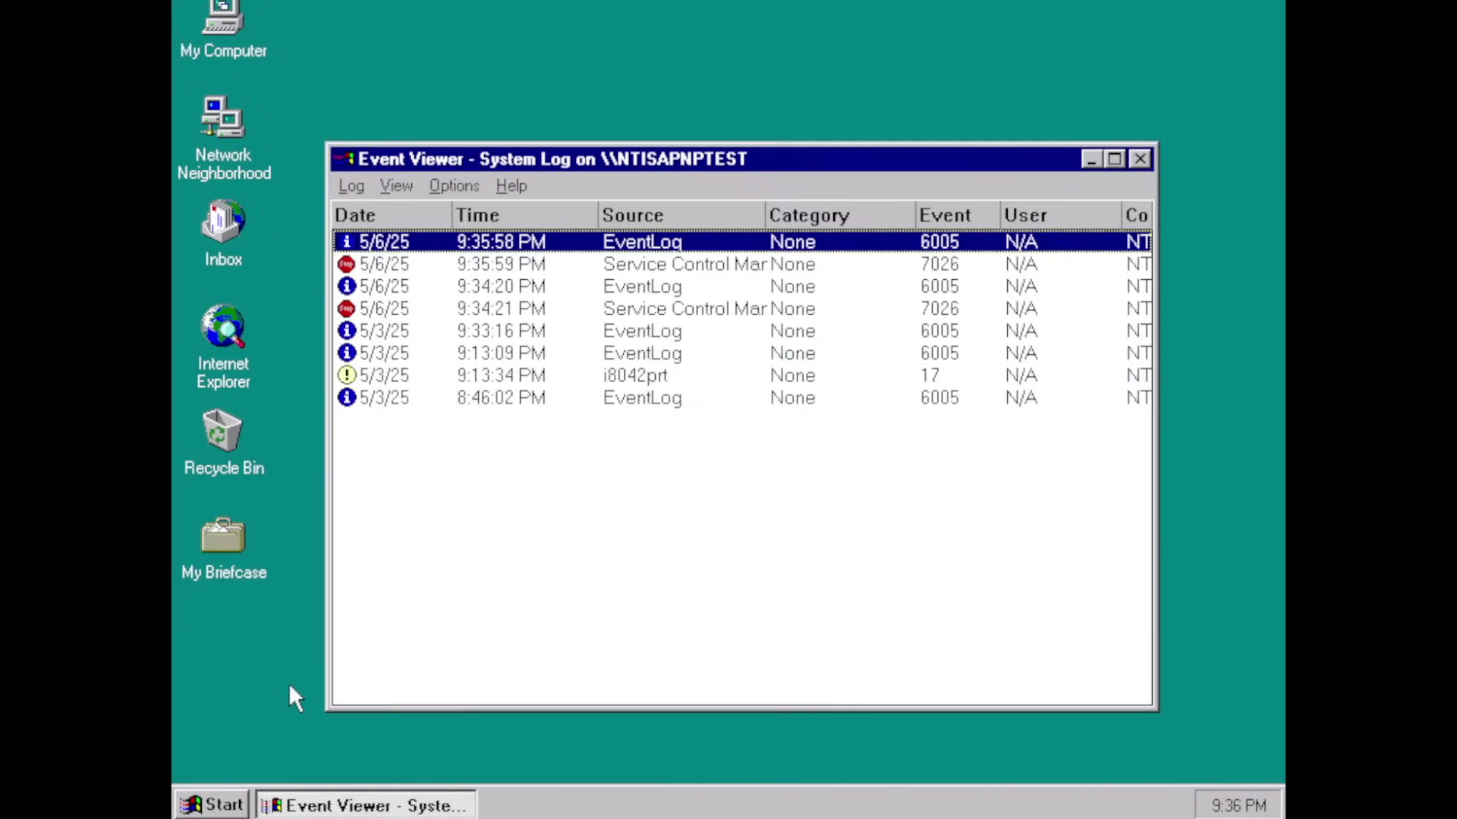
double_click(689, 264)
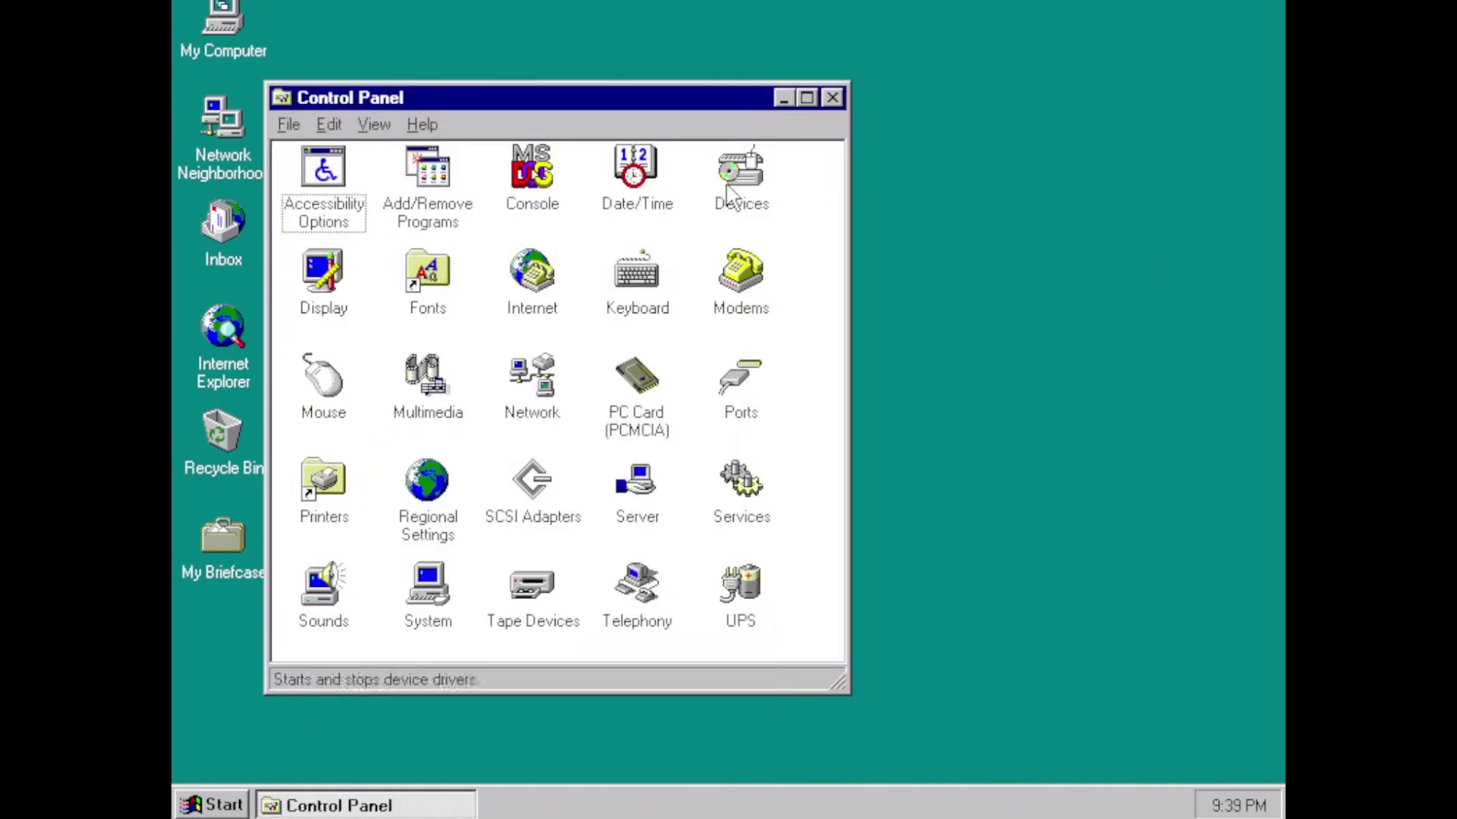
Step: In Devices, select Creative Sound Blaster Driver and open its Startup type settings
double_click(726, 193)
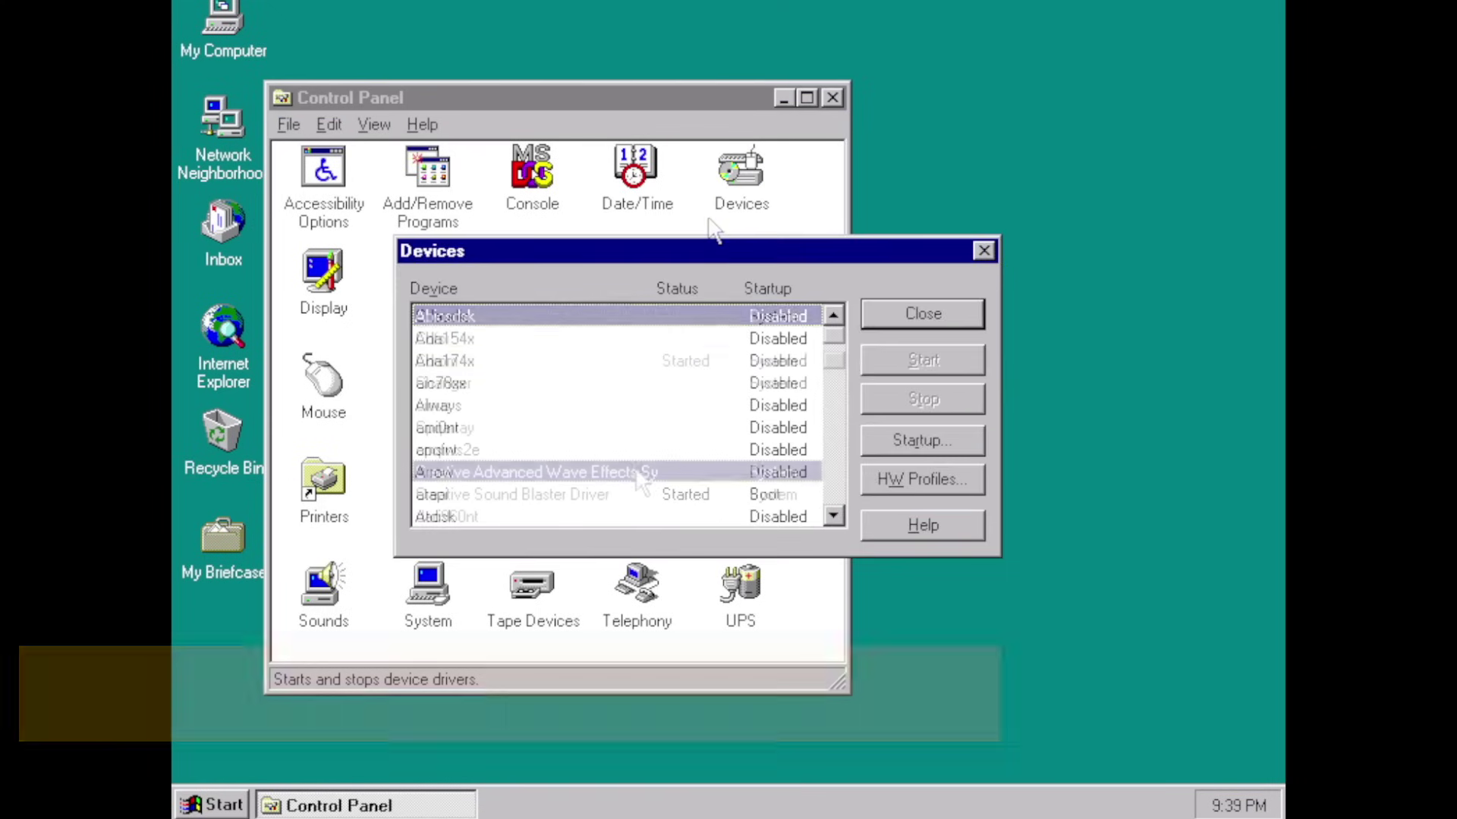
key(Down)
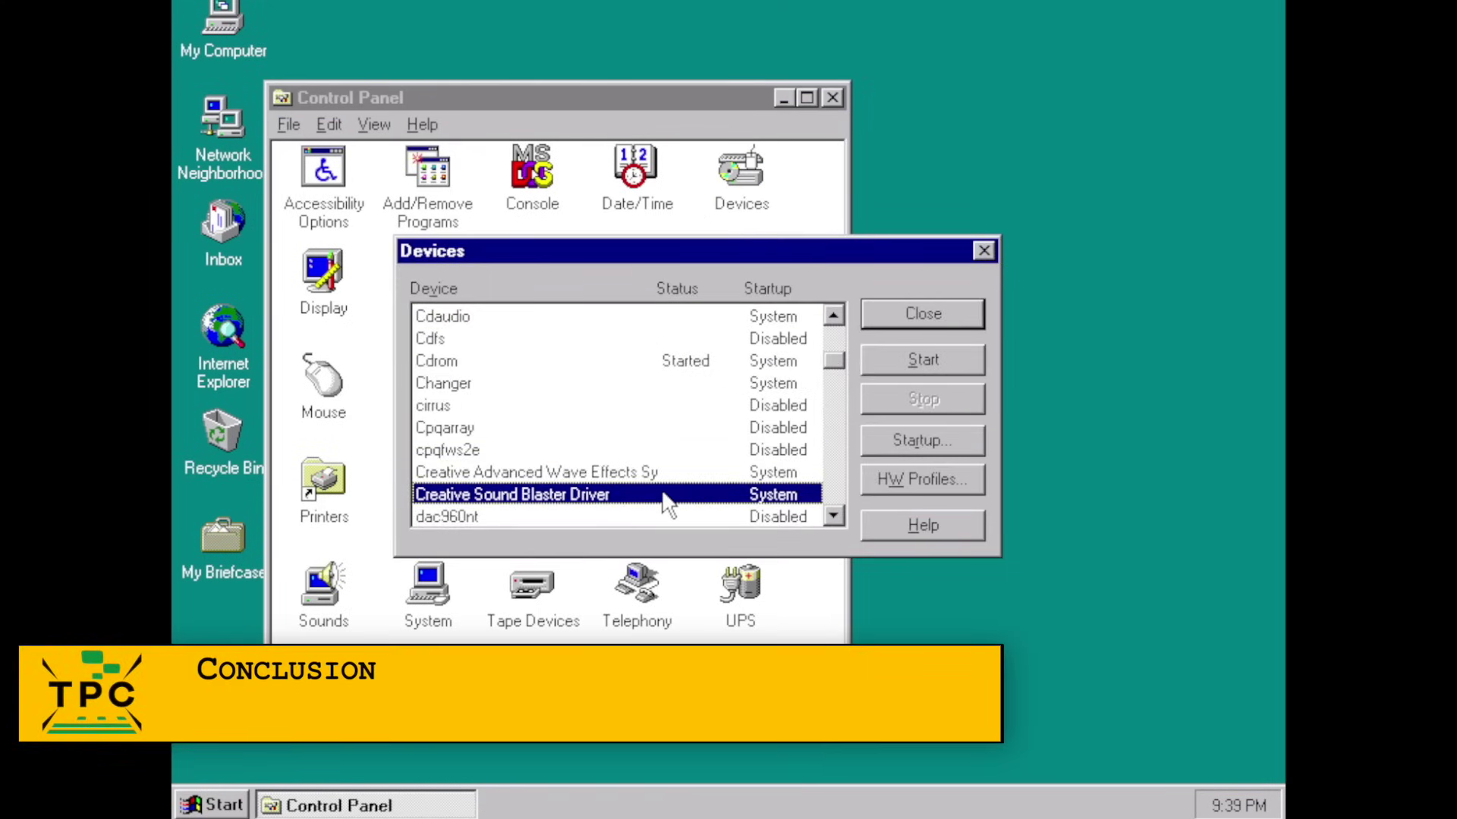
click(948, 448)
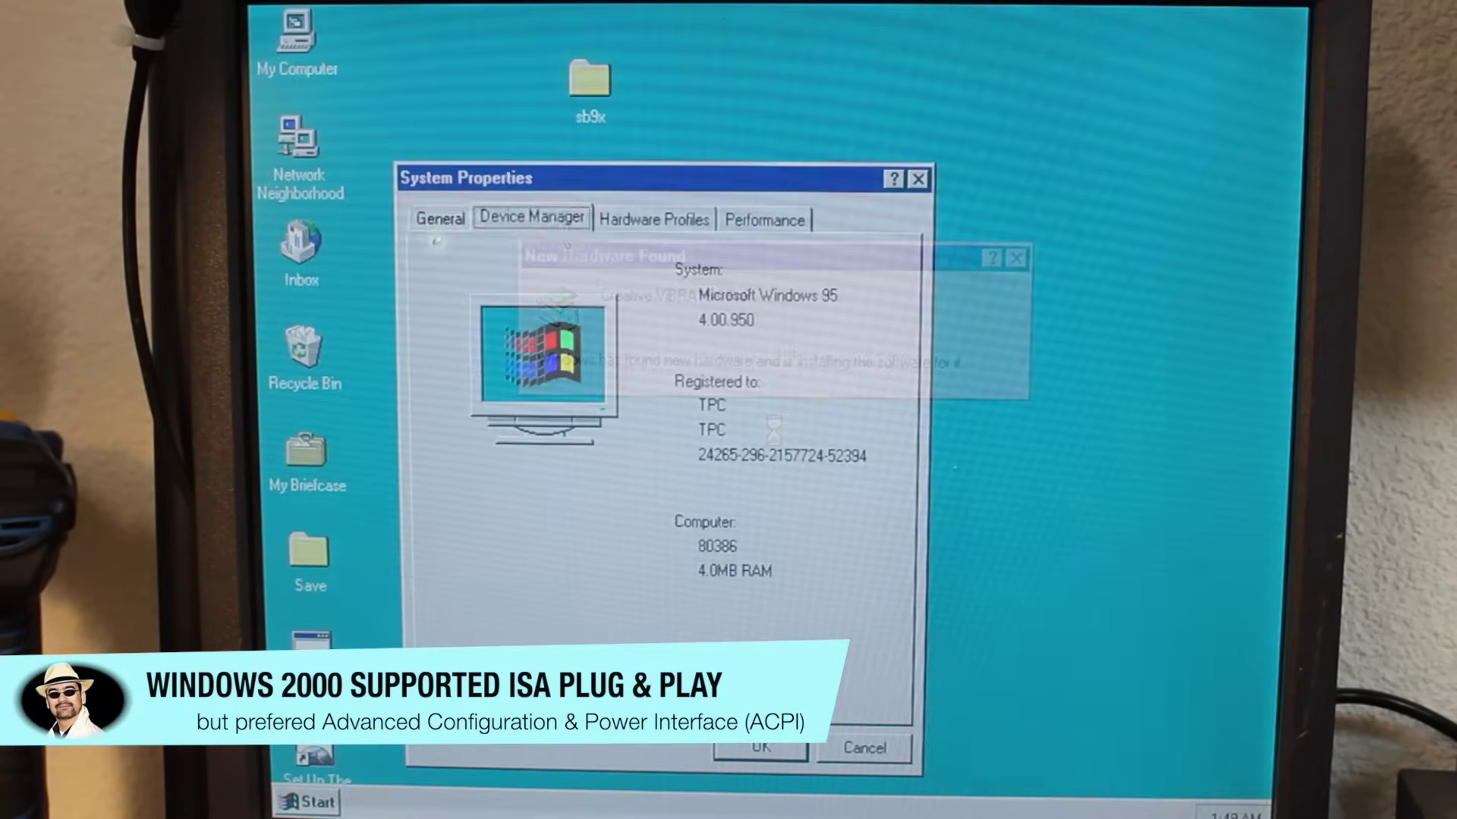
Step: Expand Sound, video and game controllers in Device Manager to reveal the Creative Gameport Joystick and Sound Blaster 16
click(550, 220)
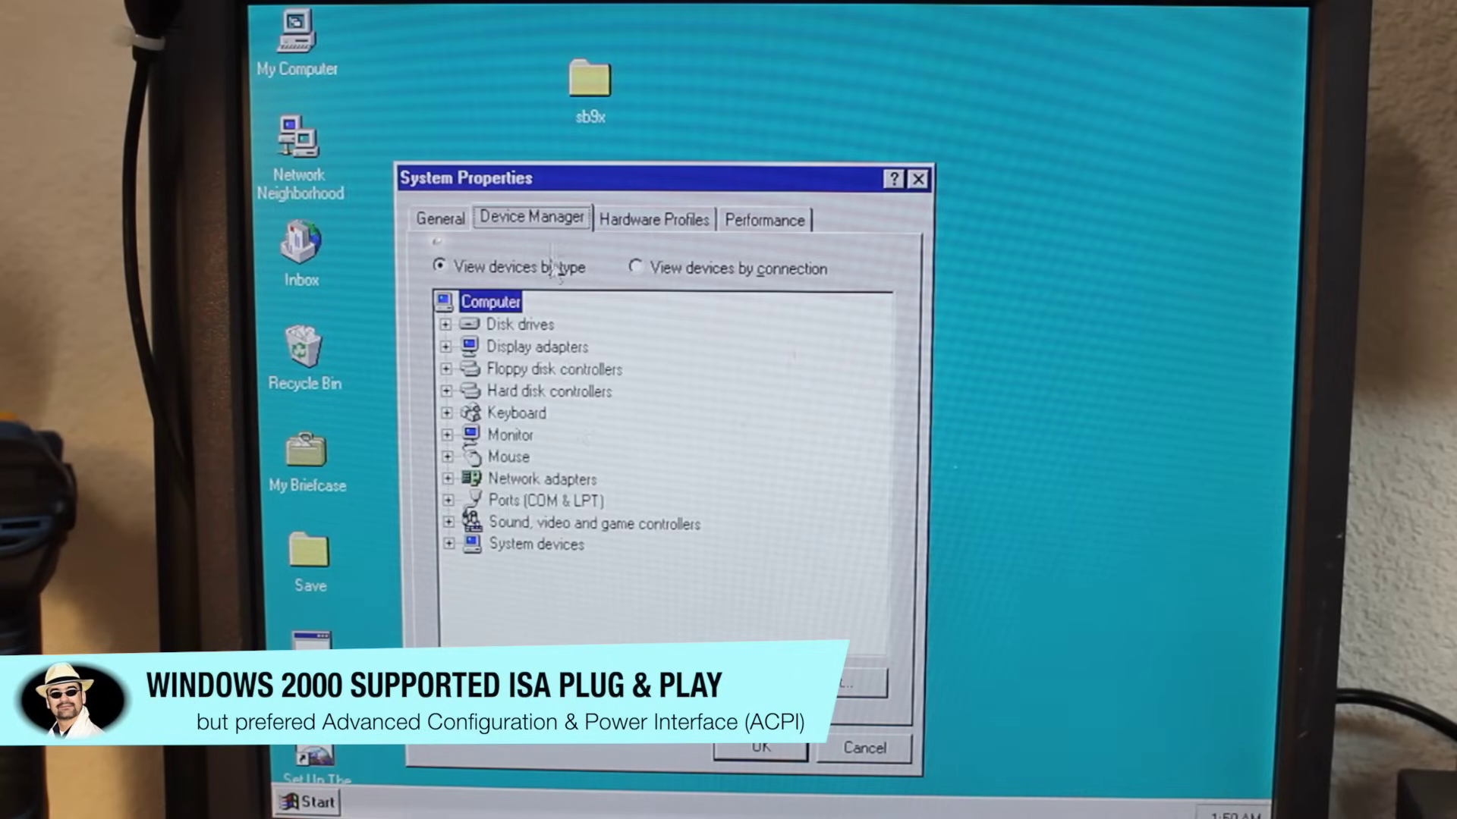
double_click(569, 523)
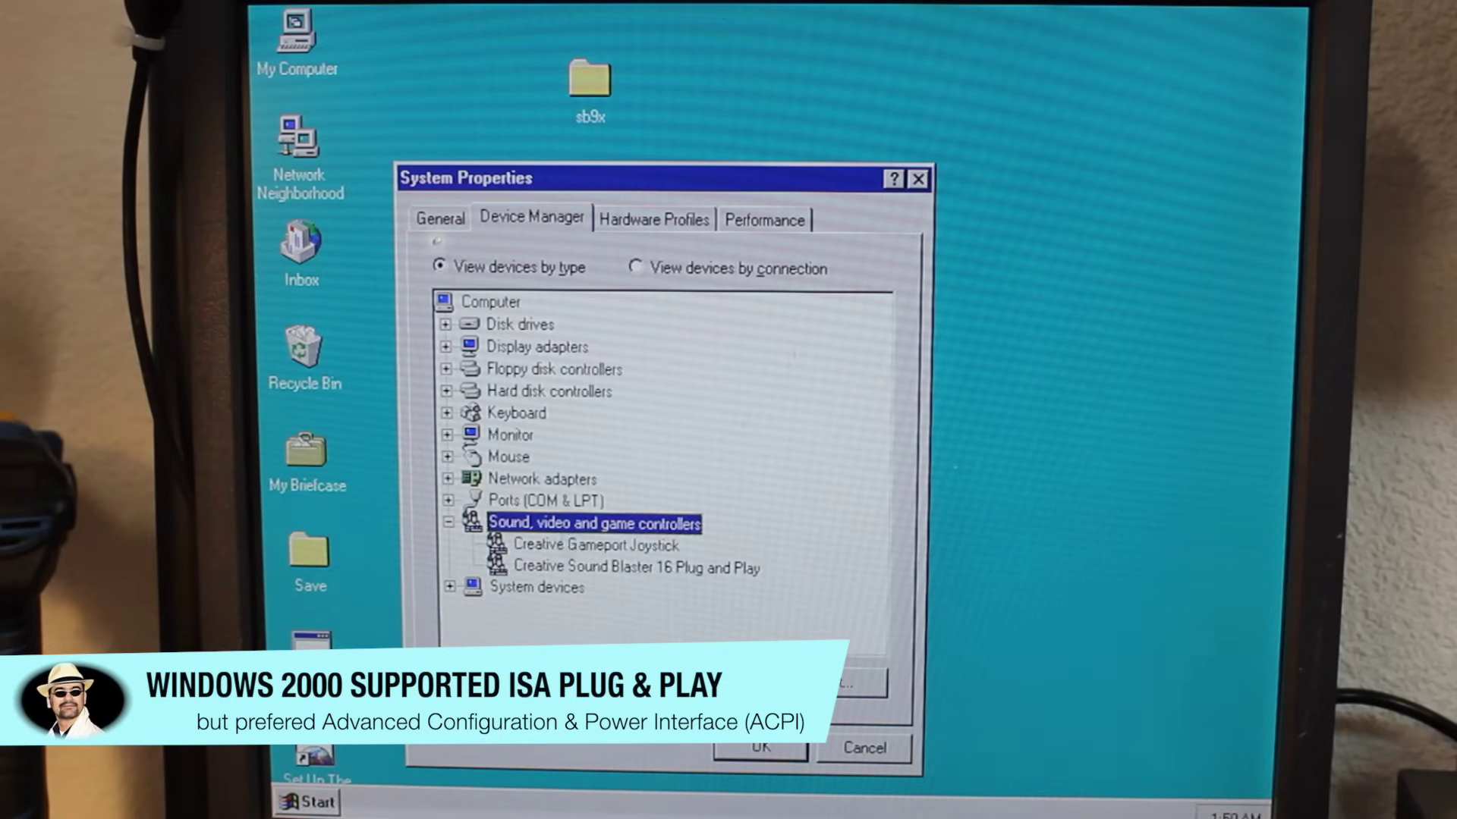
double_click(569, 527)
double_click(569, 527)
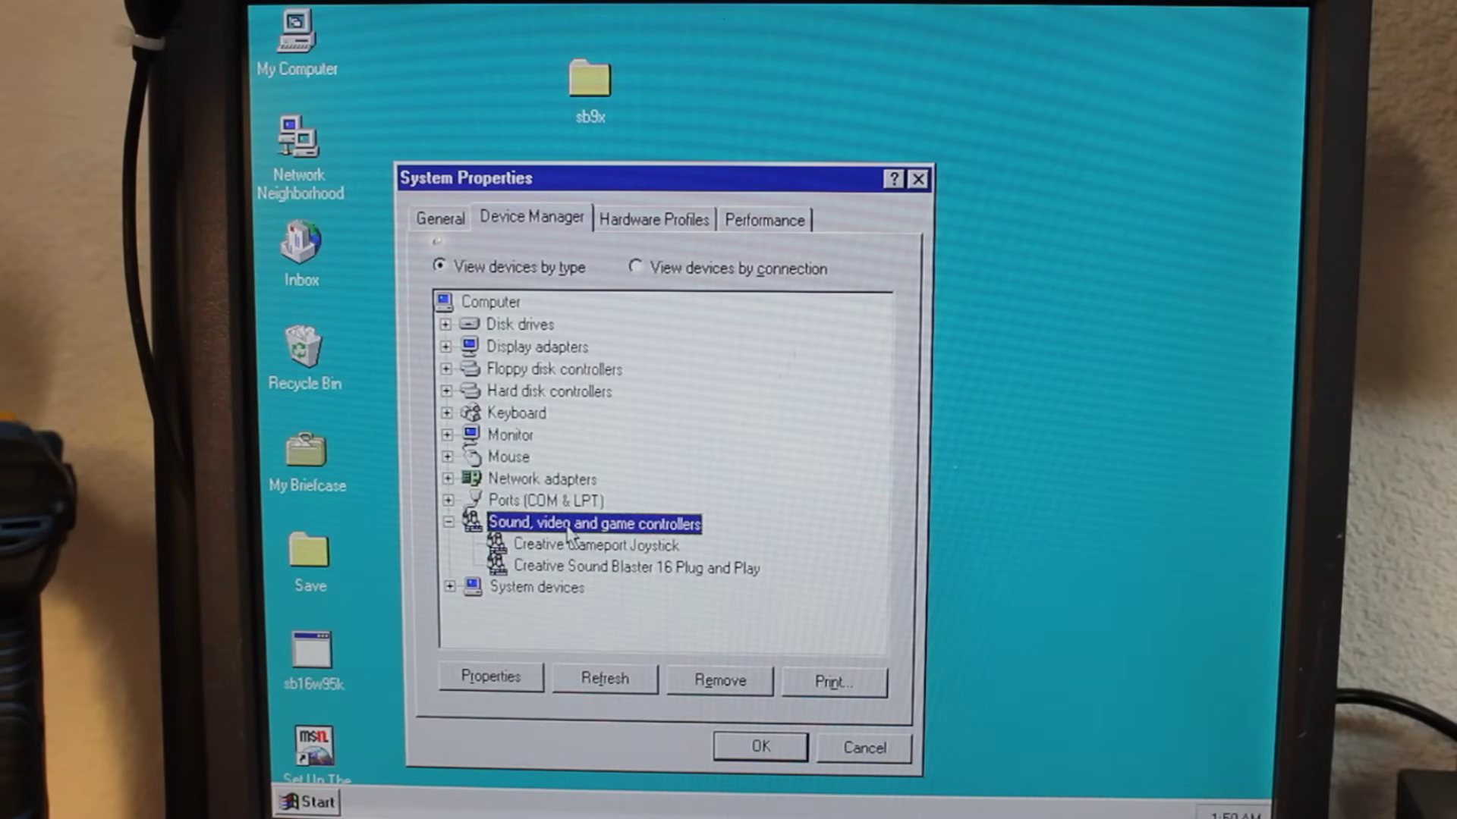